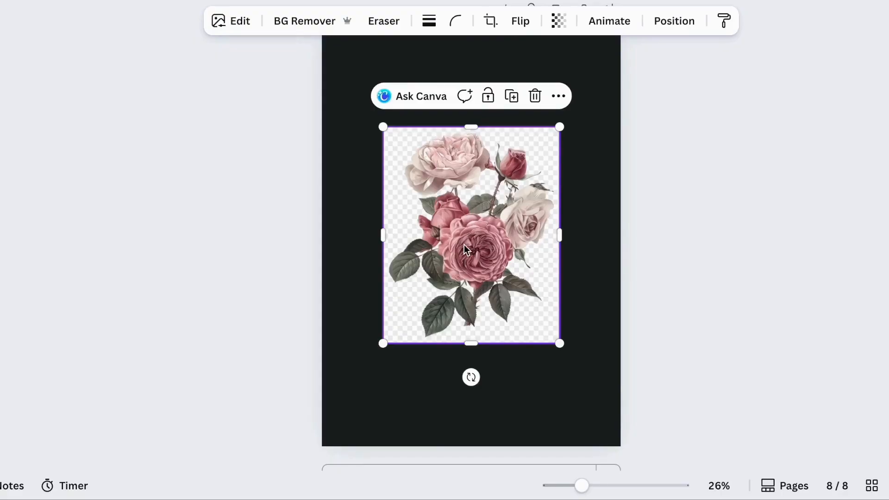
Run BG Remover on the rose image and move the image toward the page's upper-left corner
left_click(318, 23)
left_click_drag(430, 170, 334, 85)
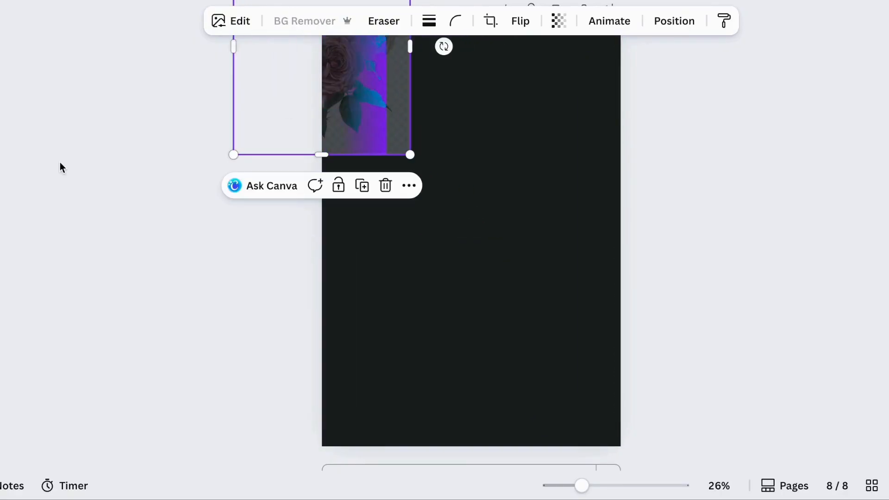
Search the elements library for frames using the recent search
mouse_move(0, 195)
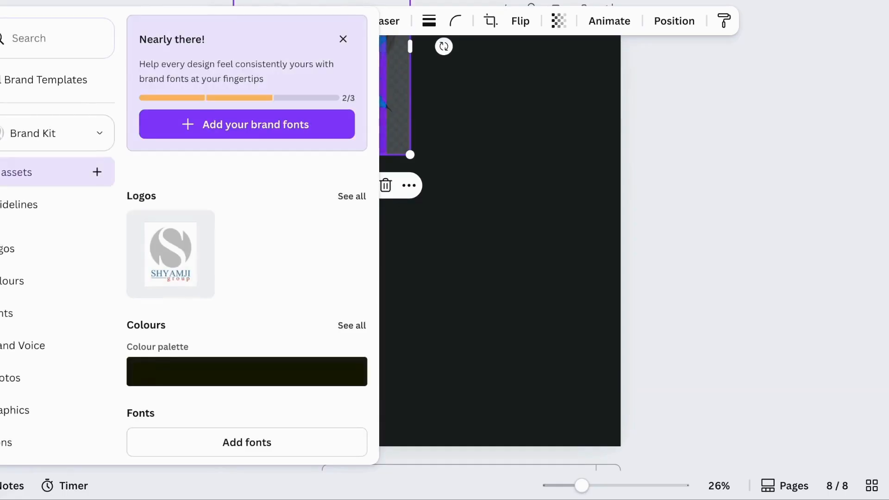
mouse_move(0, 88)
left_click(194, 38)
left_click(74, 42)
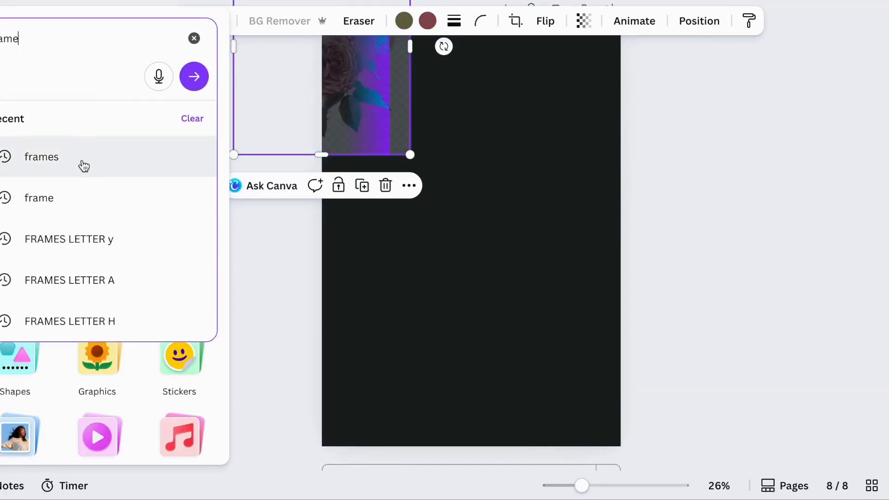
left_click(81, 162)
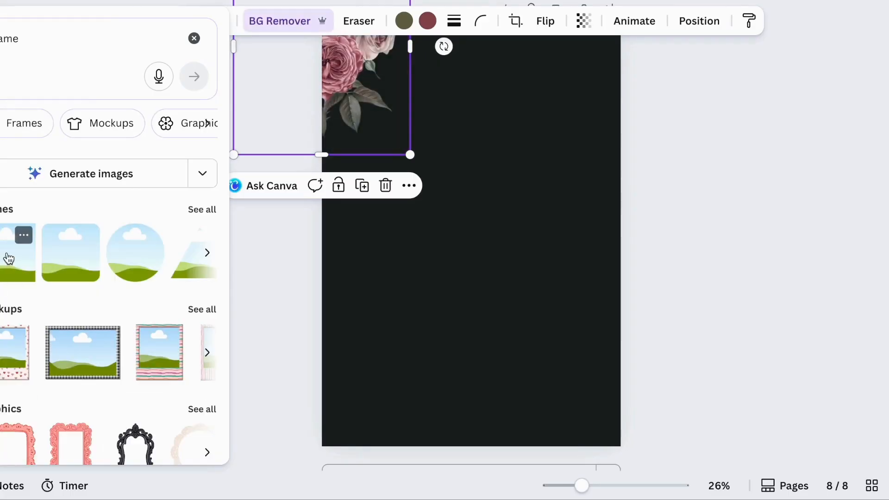
Add a square frame and position it in the upper-left area of the page
left_click(9, 258)
left_click_drag(495, 234, 407, 213)
left_click(407, 235)
scroll(417, 218, "down", 1)
mouse_move(463, 246)
left_mouse_down()
mouse_move(444, 227)
mouse_move(461, 236)
left_mouse_up()
left_click(452, 219)
left_click(443, 226)
Copy and paste the square frame, placing the copy beside the first one to form the top row
right_click(381, 178)
left_click(465, 105)
key("super+v")
left_click_drag(418, 185, 561, 180)
left_click_drag(600, 93, 631, 93)
left_click(418, 291)
left_click(415, 217)
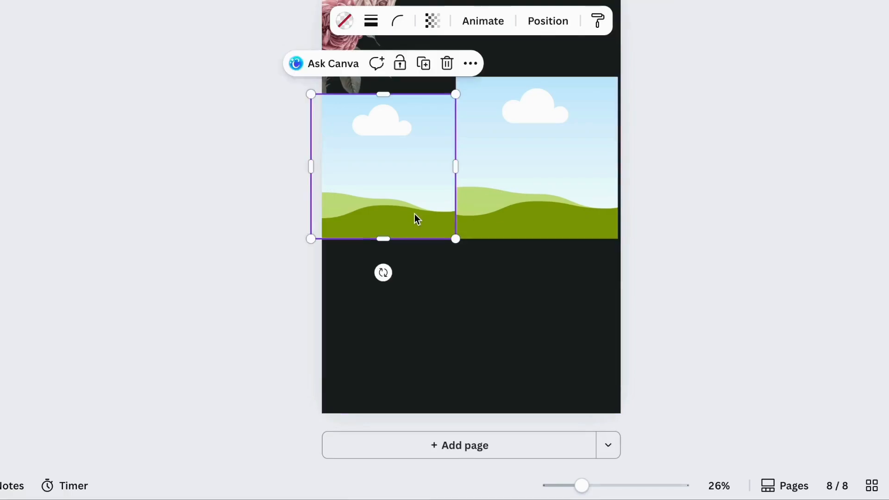
Duplicate the frames and place the copies below to form a second row of the grid
right_click(414, 214)
left_click(490, 104)
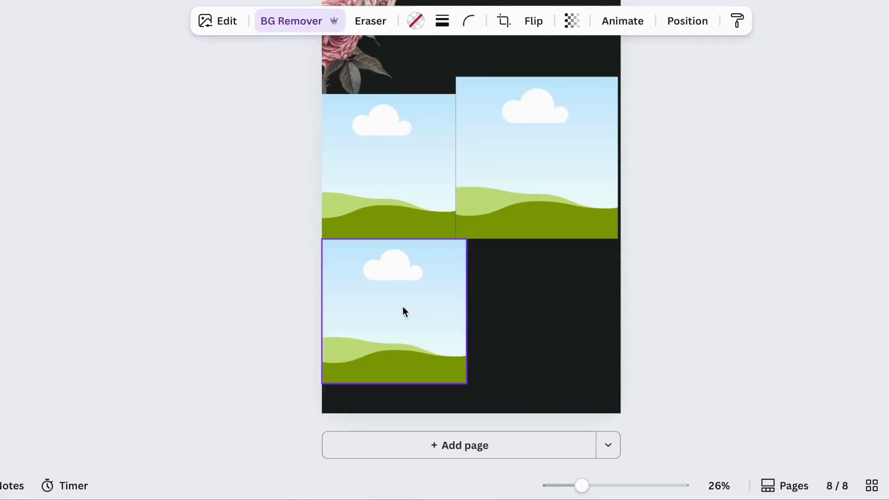
left_click_drag(447, 313, 436, 313)
Drop the rose image into the top-left frame and reposition it inside the frame
left_click_drag(310, 384, 328, 373)
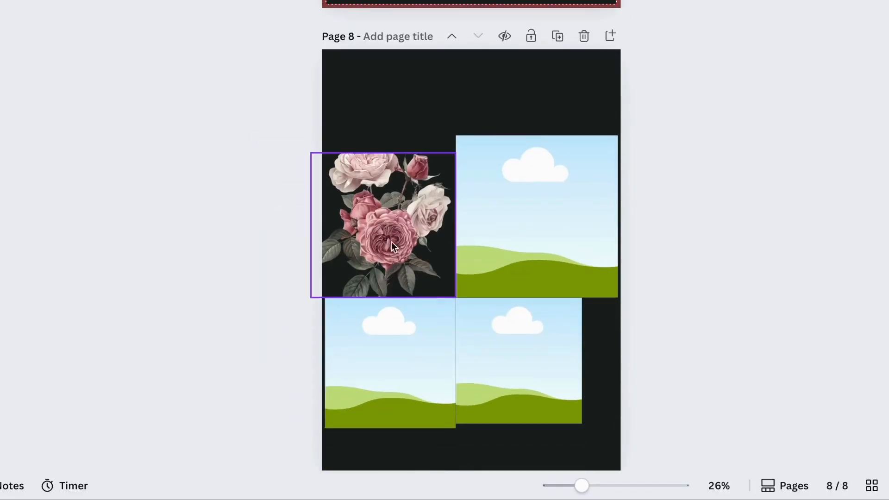
left_click(383, 329)
left_click_drag(383, 329, 450, 256)
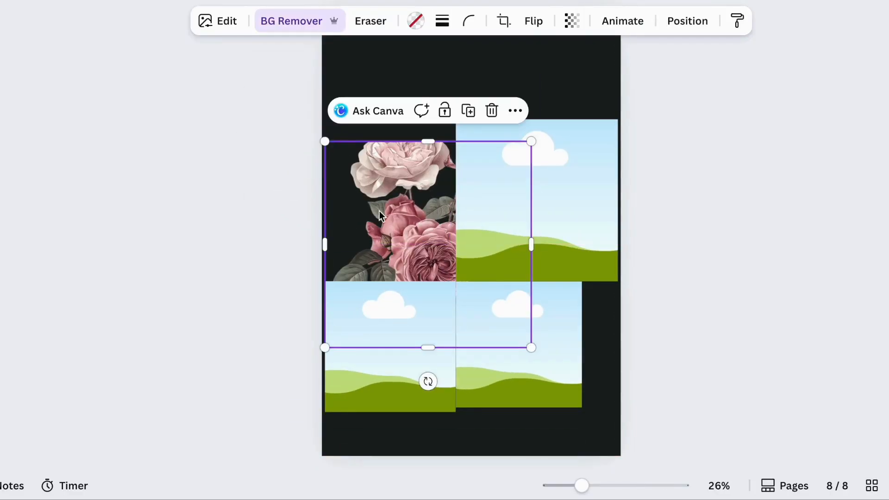
double_click(368, 204)
left_click_drag(368, 204, 446, 268)
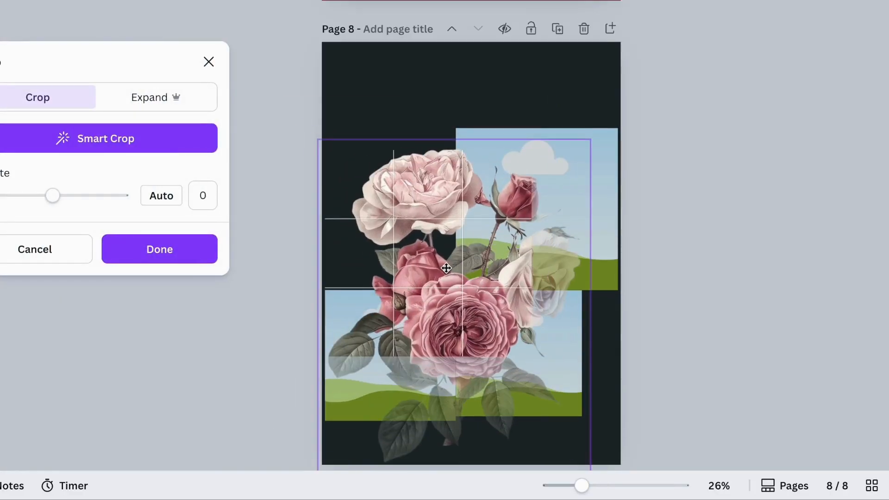
key("Return")
Paste another copy of the rose image and drop it into the top-right frame
left_click(349, 84)
left_click(413, 224)
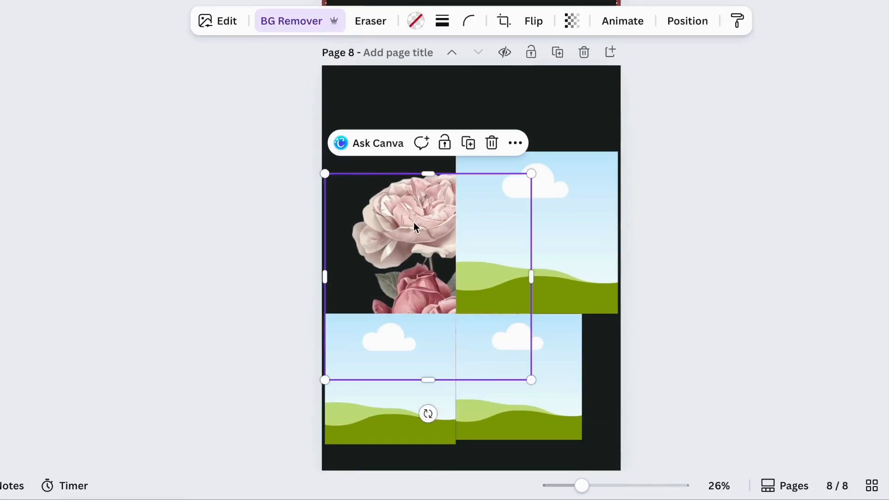
key("ctrl+v")
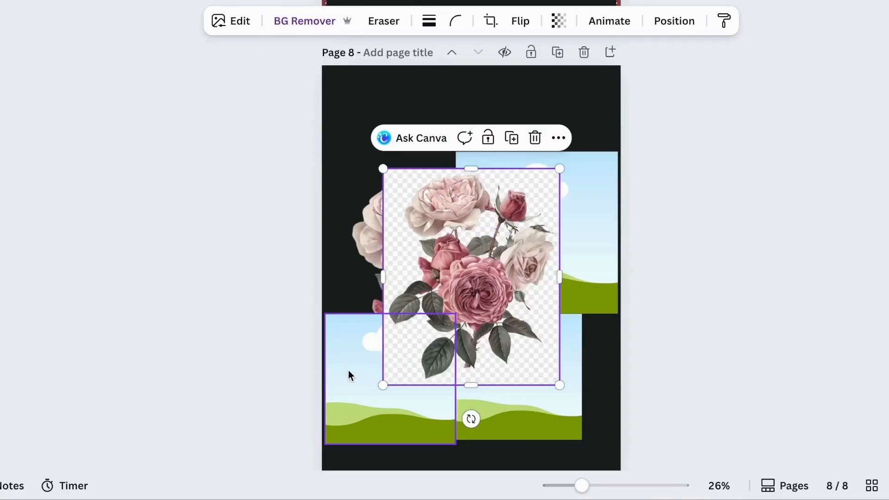
left_click_drag(389, 361, 483, 193)
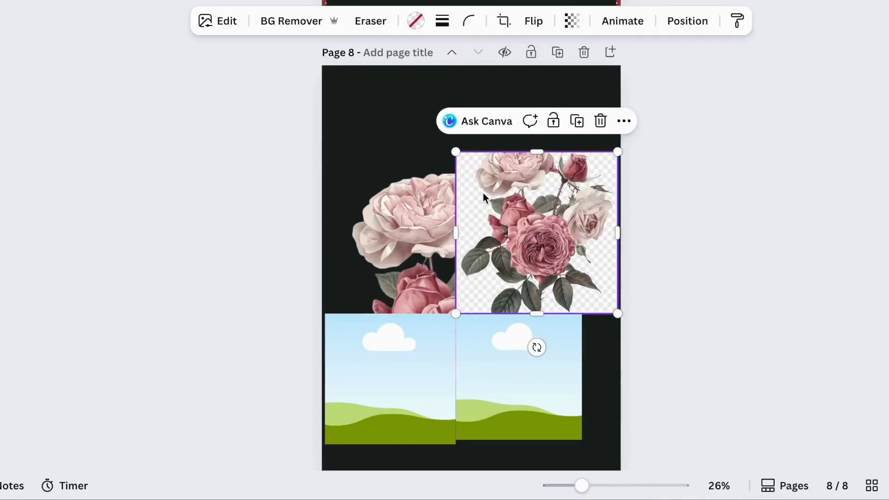
Resize and reposition the rose image inside the top-right frame so it shows the rosebud area
double_click(534, 240)
left_click_drag(617, 329, 676, 444)
left_click_drag(510, 199, 465, 220)
left_click_drag(412, 152, 355, 106)
left_click_drag(532, 230, 520, 276)
left_click(437, 107)
scroll(437, 107, "down", 2)
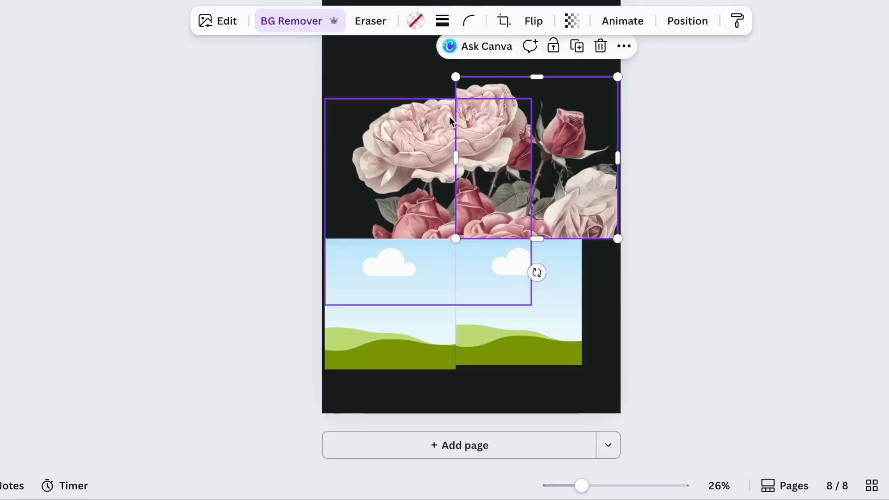
double_click(508, 155)
left_click_drag(509, 155, 442, 197)
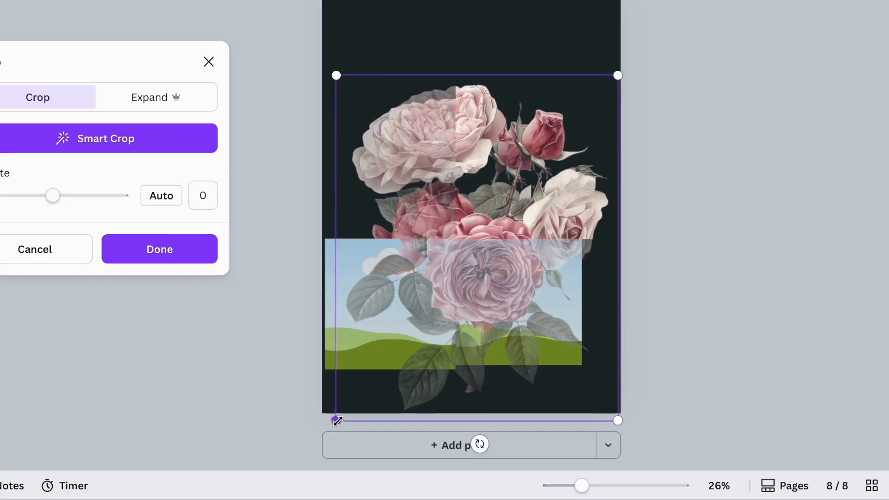
left_click_drag(337, 417, 373, 373)
mouse_move(445, 255)
left_mouse_down()
mouse_move(469, 241)
mouse_move(452, 260)
left_mouse_up()
scroll(618, 79, "up", 2)
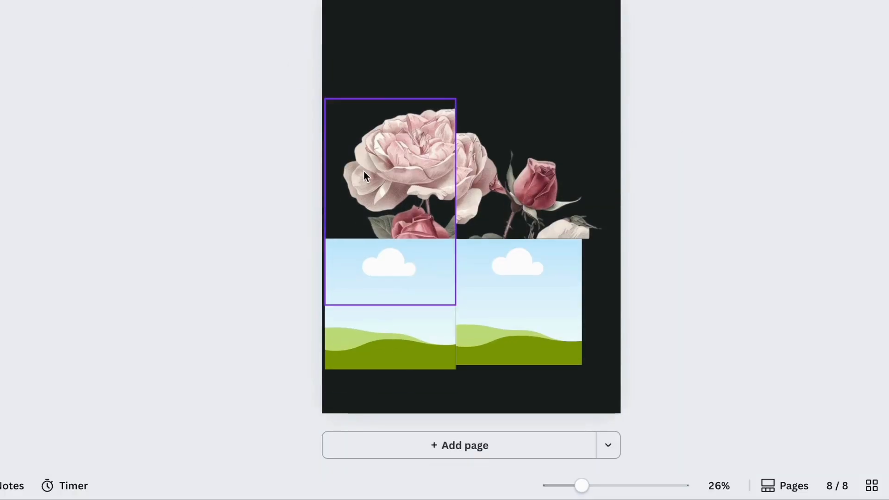
Place the rose image into the bottom-right frame and adjust its crop to show the large pink rose
left_click(365, 176)
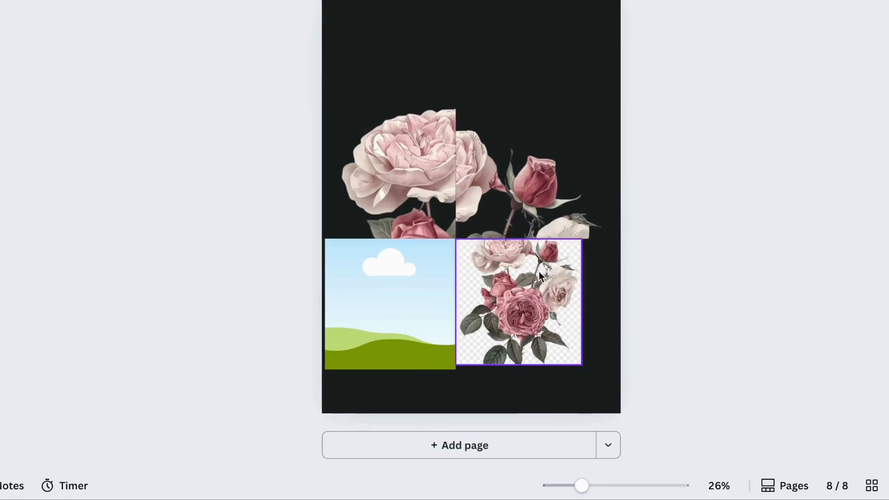
left_click(539, 273)
left_click(289, 22)
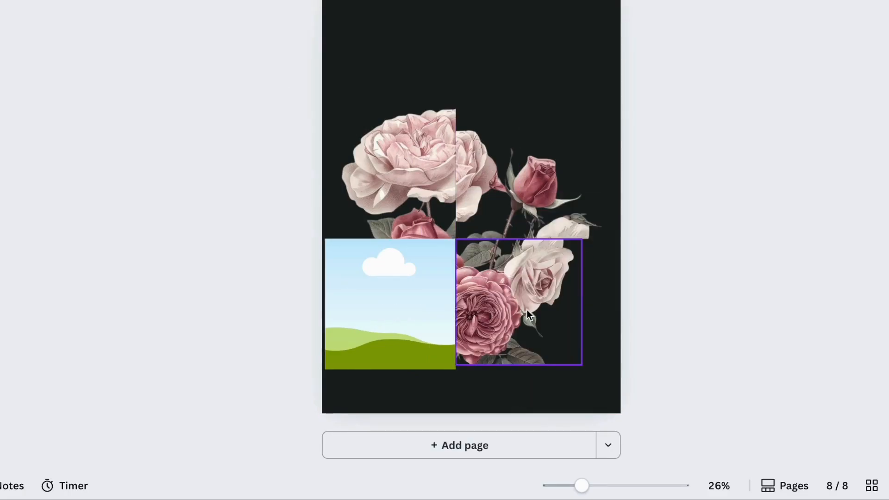
left_click(528, 312)
double_click(518, 318)
left_click_drag(581, 448, 600, 448)
key("Return")
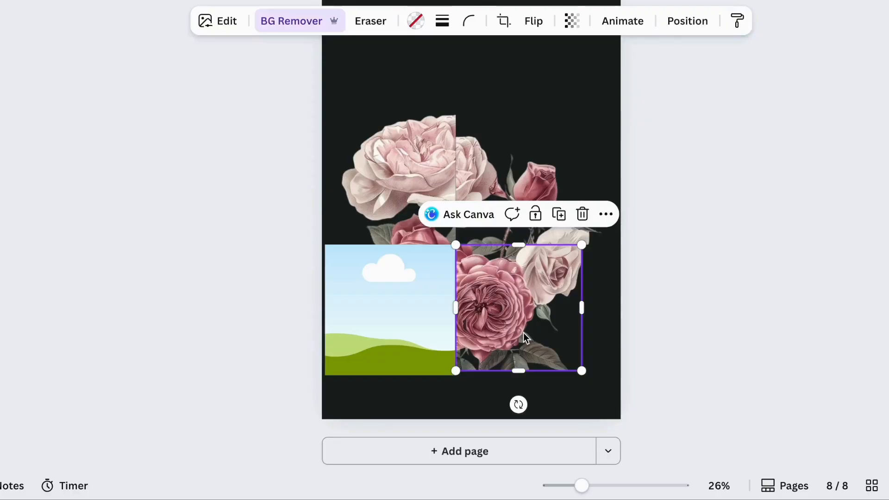
Fill the bottom-left frame with the rose image and enlarge it inside the frame to show the leaves
left_click_drag(514, 305, 393, 305)
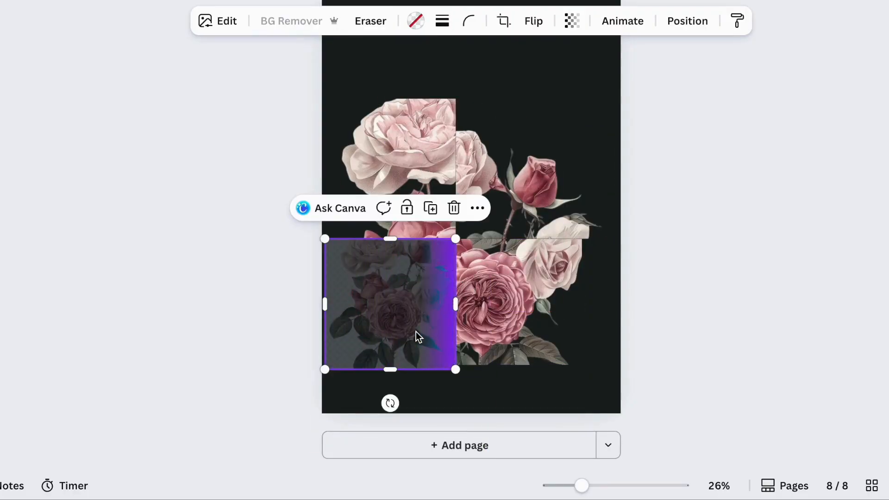
double_click(416, 331)
left_click_drag(456, 207, 561, 83)
left_click(686, 245)
Search the elements library for underline and browse the graphics results
left_click_drag(272, 118, 584, 355)
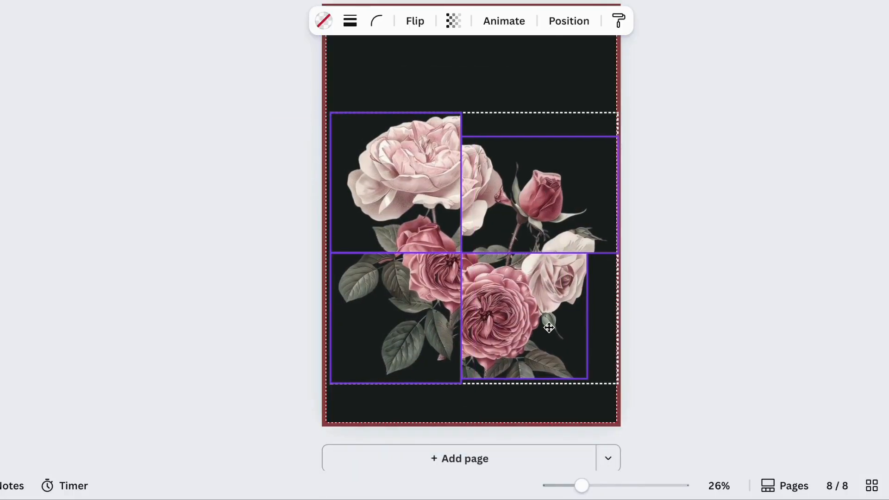
left_click(704, 271)
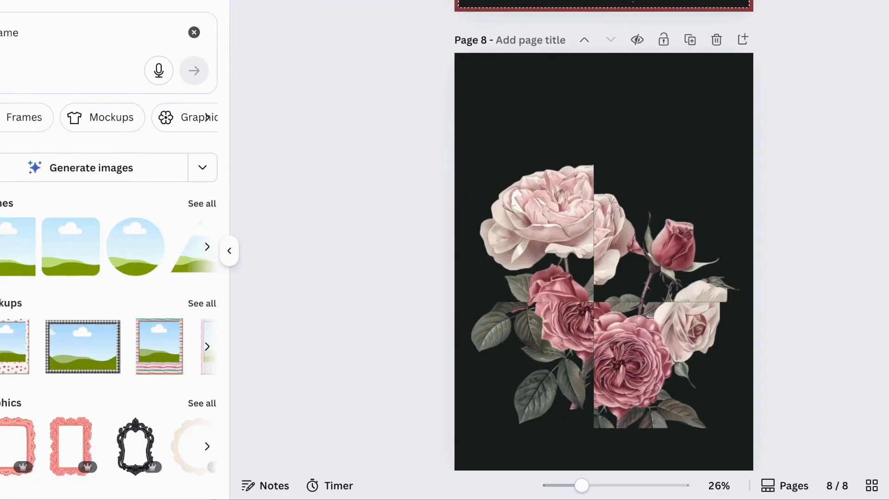
left_click(67, 31)
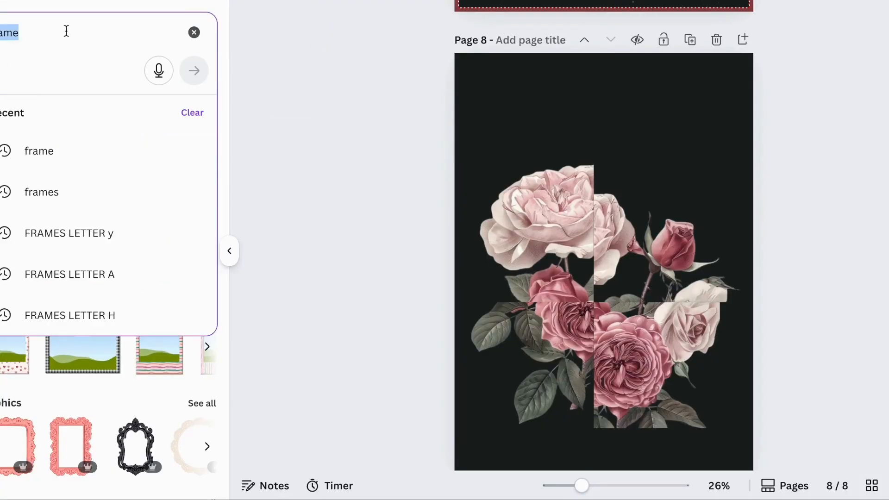
type("underline")
key("Return")
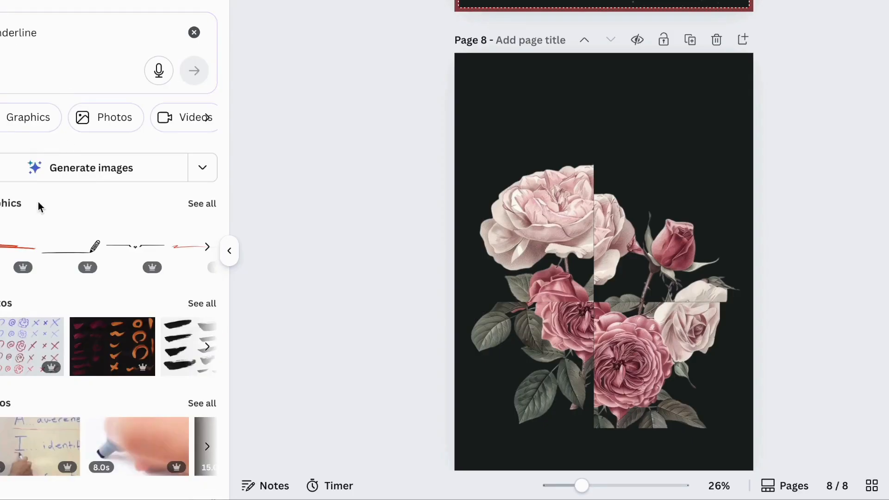
left_click(202, 205)
scroll(105, 364, "down", 2)
scroll(106, 364, "up", 2)
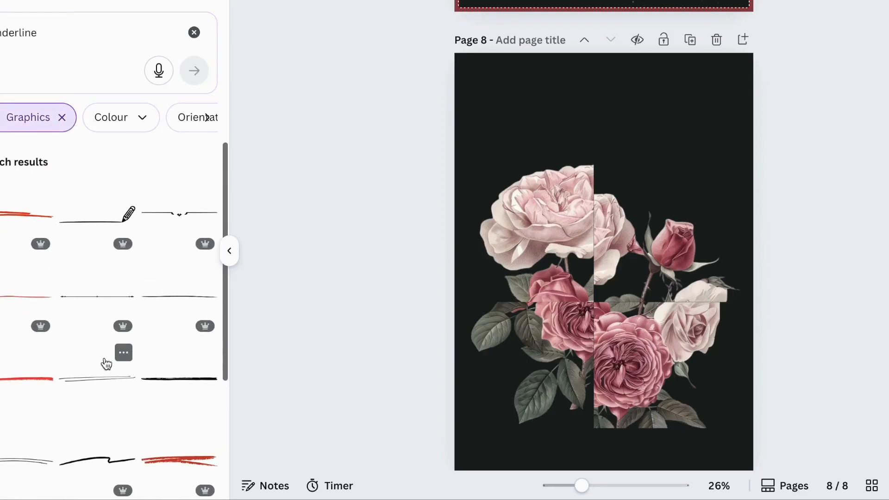
scroll(145, 319, "down", 5)
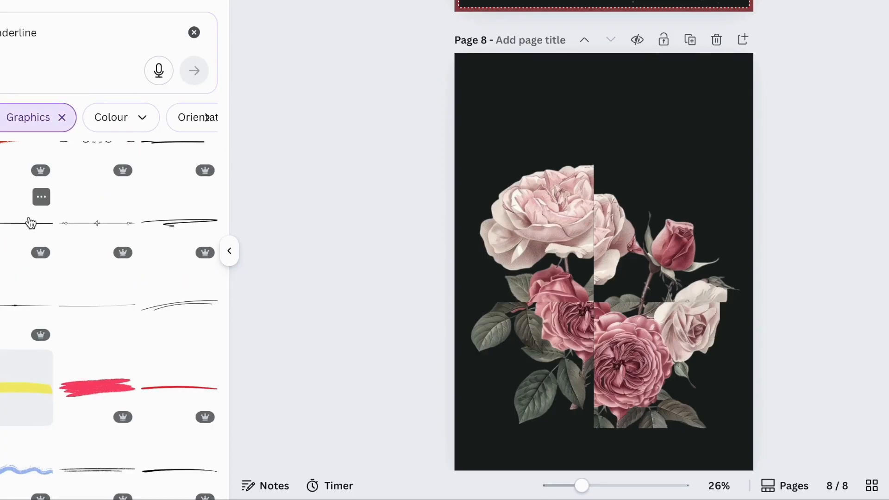
Add a thin line graphic along the horizontal seam of the right frames and colour it white
left_click(30, 222)
left_click_drag(606, 261, 647, 301)
left_click(842, 260)
left_click(648, 303)
left_click(886, 279)
scroll(696, 317, "up", 5)
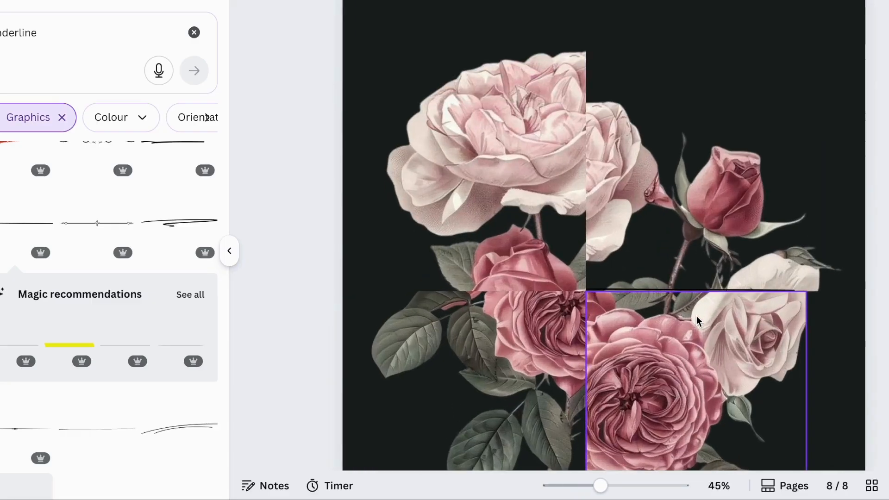
left_click(755, 293)
key("Escape")
left_click(749, 290)
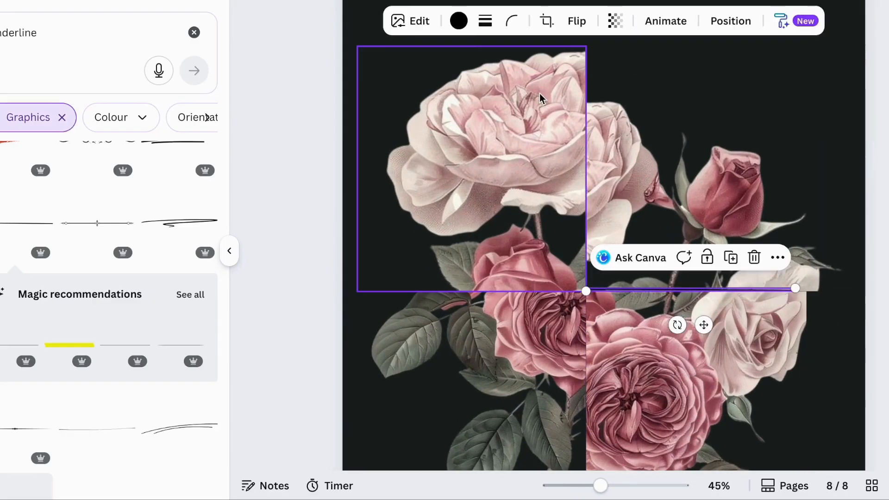
left_click(458, 21)
left_click(29, 125)
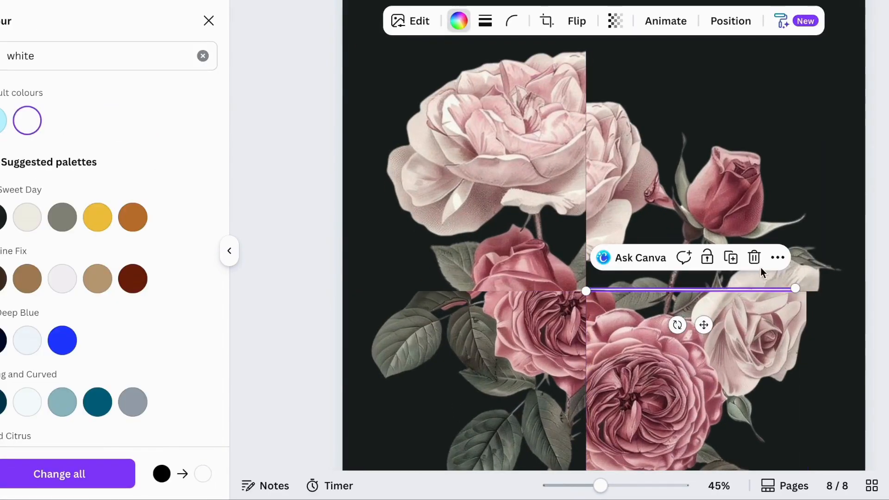
Duplicate the white line and move the copy along the left half of the horizontal seam
key("super+d")
left_click_drag(707, 296, 556, 286)
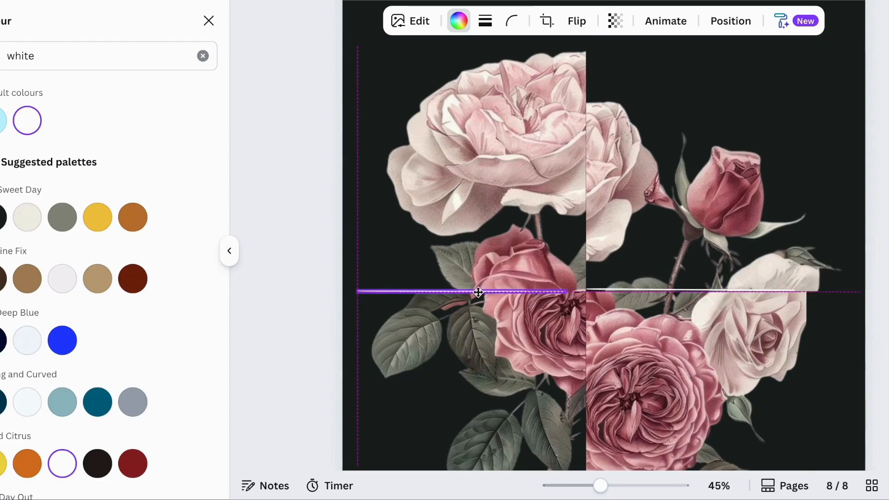
left_click_drag(496, 291, 496, 291)
left_click(668, 416)
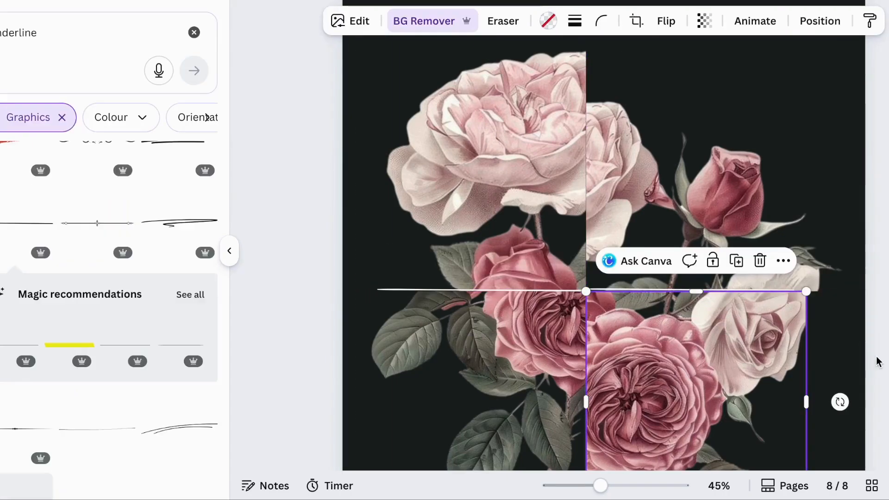
left_click(837, 199)
left_click(831, 74)
left_click(629, 291)
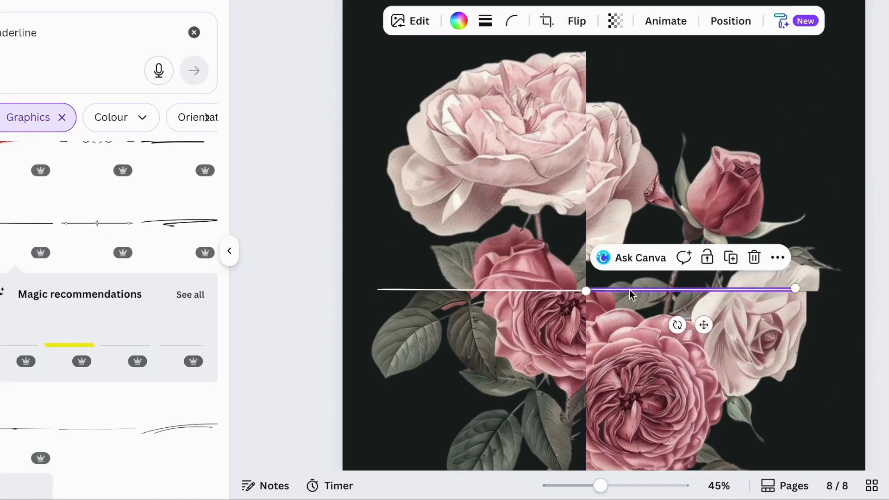
left_click(870, 202)
scroll(868, 200, "down", 2)
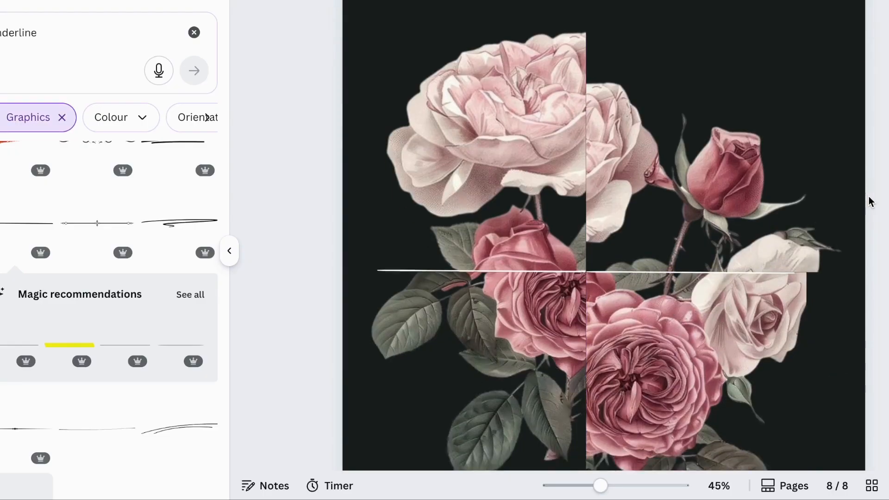
Rotate a white line to vertical and align it along the vertical seam between the frames
left_click(518, 239)
left_click_drag(566, 245, 651, 180)
left_click_drag(552, 211, 667, 197)
left_click_drag(567, 168, 581, 162)
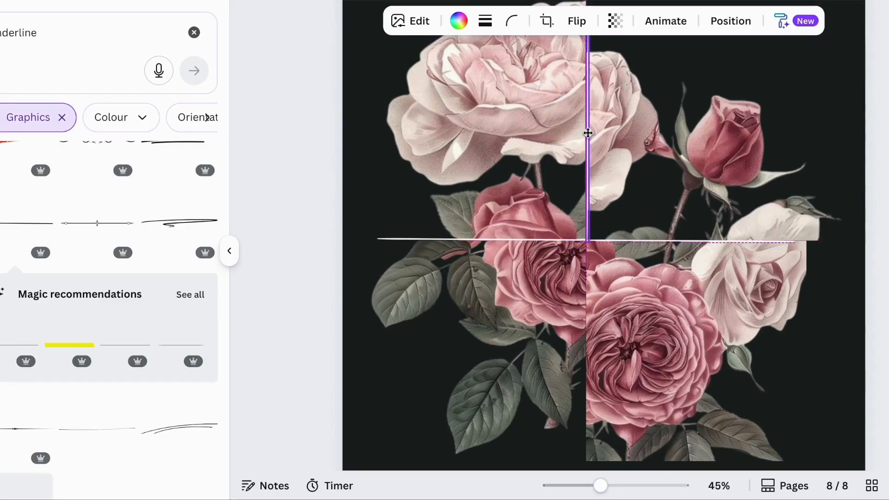
left_click_drag(587, 130, 586, 130)
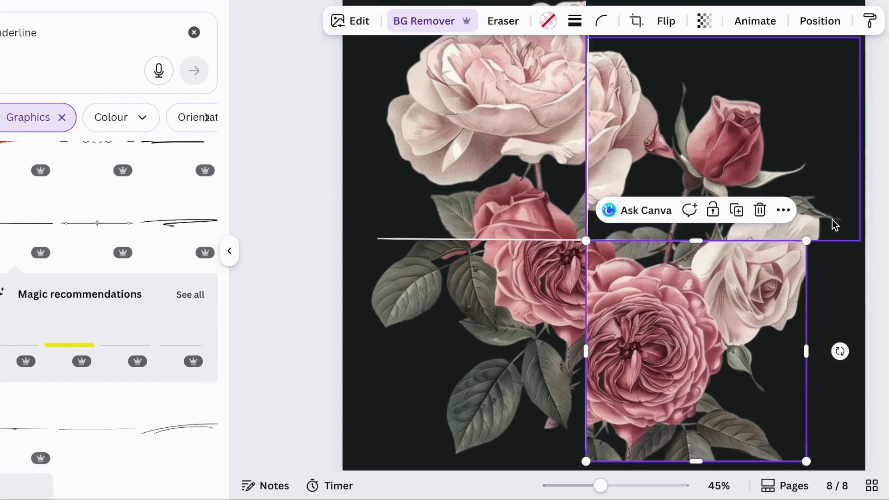
left_click(833, 224)
scroll(833, 224, "down", 3)
left_click(448, 427)
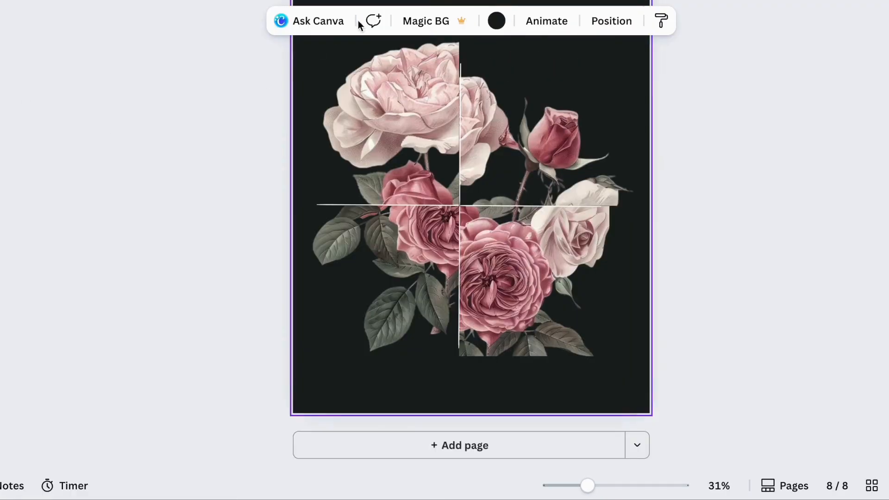
Add a heading text box with the letter A and set its text colour to white
left_click(0, 130)
left_click(127, 257)
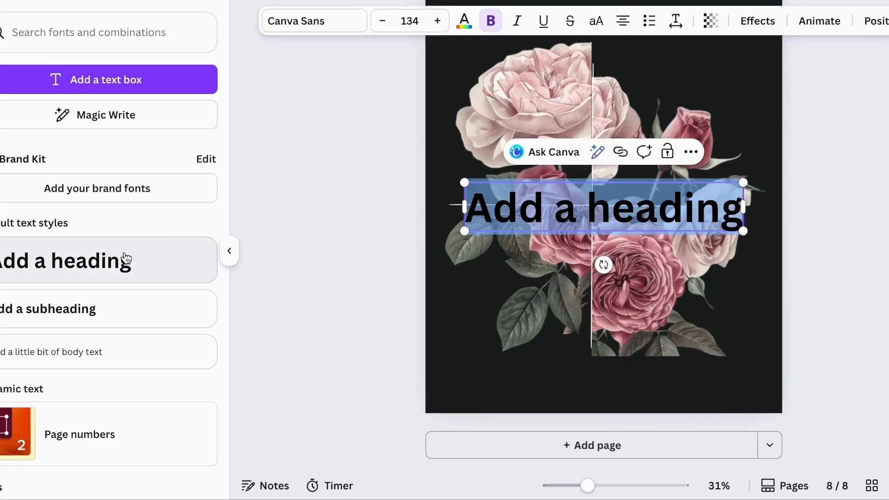
type("A")
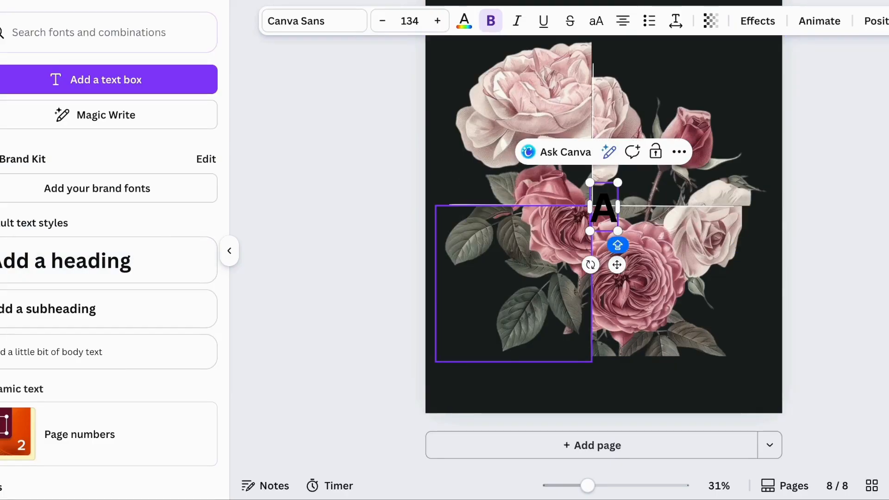
left_click(463, 21)
left_click(192, 232)
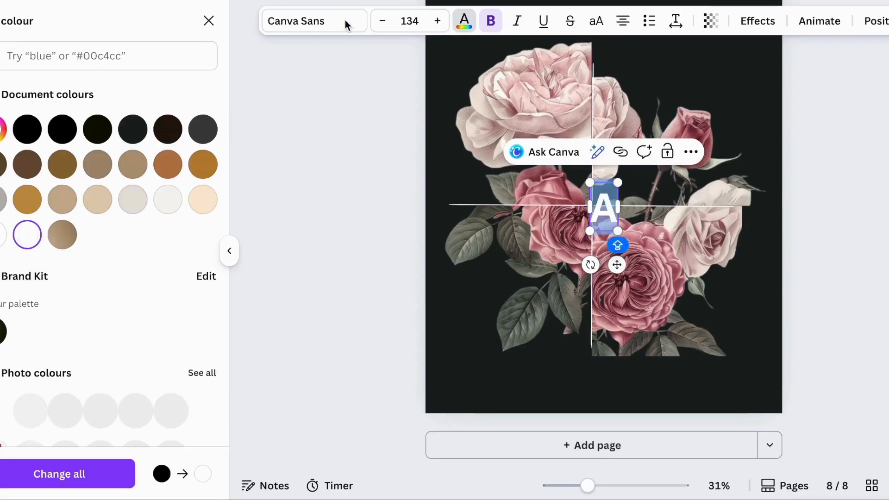
Change the A heading's font to Didot LP and set its size to 250
left_click(345, 23)
left_click(136, 302)
left_click(419, 19)
type("250")
key("Return")
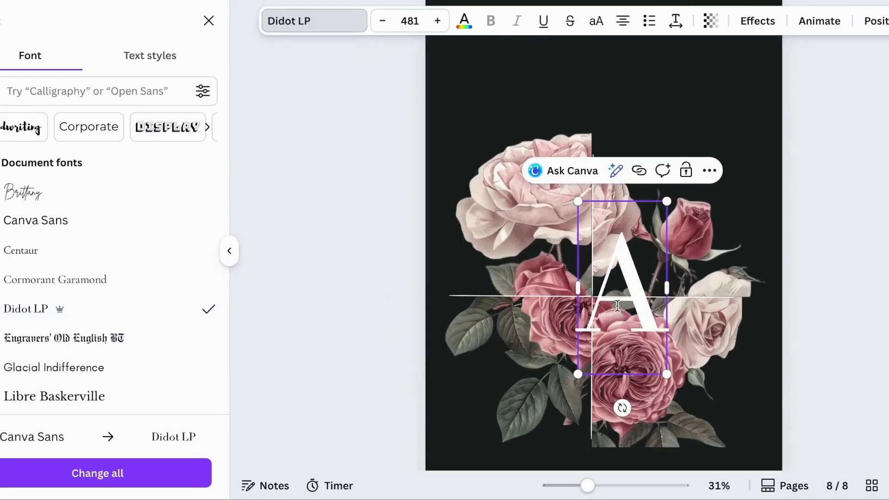
Enlarge the A and move it up so it sits at the top of the vertical seam
left_click(617, 303)
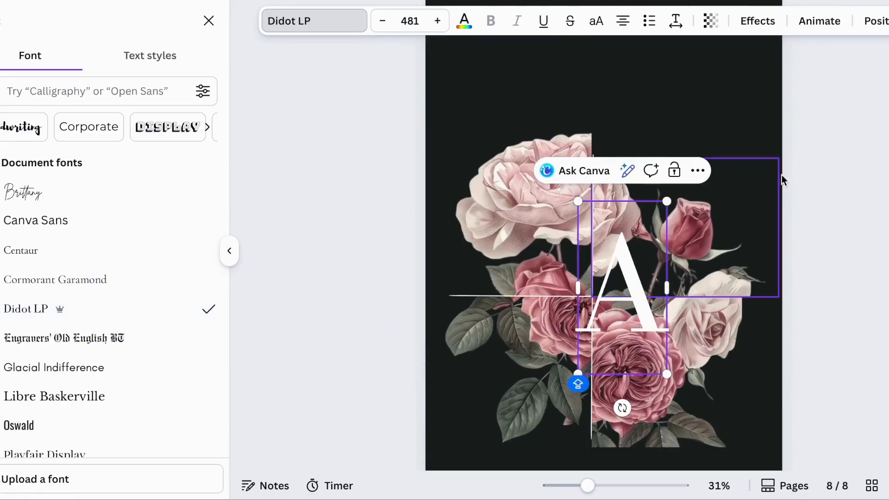
left_click(766, 134)
left_click_drag(629, 300, 617, 99)
scroll(614, 138, "down", 1)
scroll(634, 60, "down", 1)
scroll(592, 88, "up", 1)
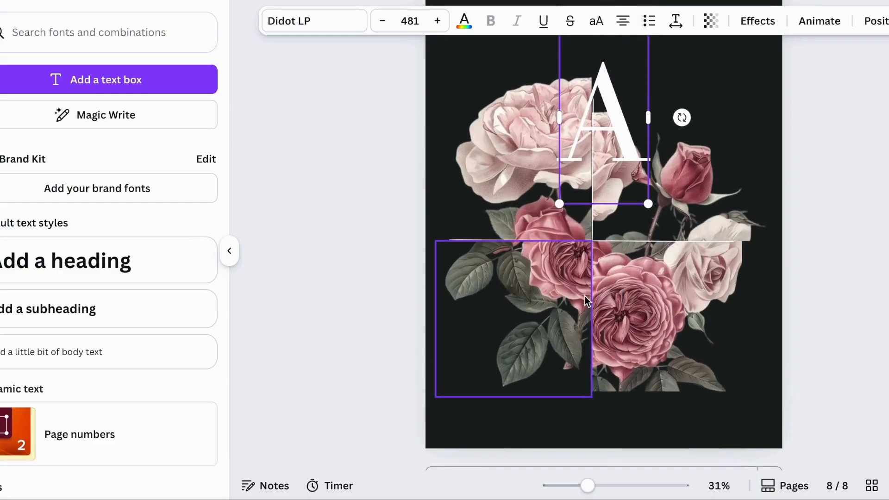
Duplicate the A, change the copy to the letter I, and place it at the left end of the horizontal seam
left_click(371, 209)
left_click(618, 127)
key("super+d")
left_click_drag(618, 129, 613, 179)
double_click(613, 180)
key("BackSpace")
type("I")
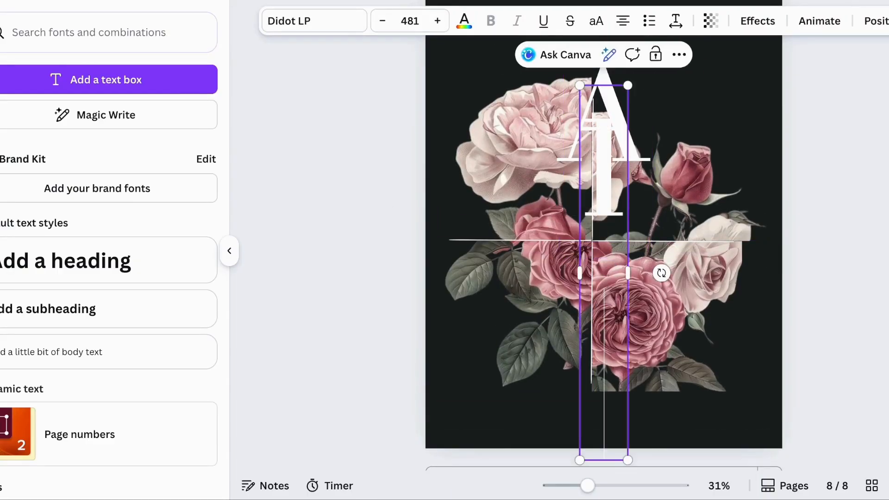
left_click_drag(608, 210, 465, 296)
Add a letter T copy, rotate it sideways, and place it at the right end of the horizontal seam
scroll(465, 296, "down", 2)
key("t")
double_click(459, 211)
type("T")
left_click(375, 326)
left_click_drag(472, 263, 724, 271)
left_click_drag(734, 355, 603, 237)
left_click_drag(783, 246, 721, 204)
Add a letter G copy and place it at the bottom of the vertical seam
left_click(463, 217)
double_click(465, 231)
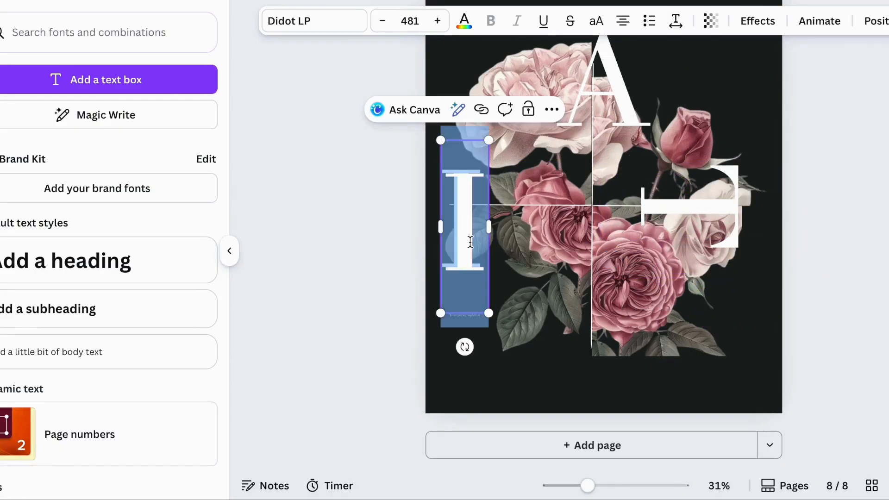
type("G")
left_click_drag(466, 231, 565, 330)
Open the layer list and move the A and T letters down the stack between the rose frames
left_click(363, 327)
scroll(263, 269, "up", 1)
left_click(229, 250)
left_click(621, 82)
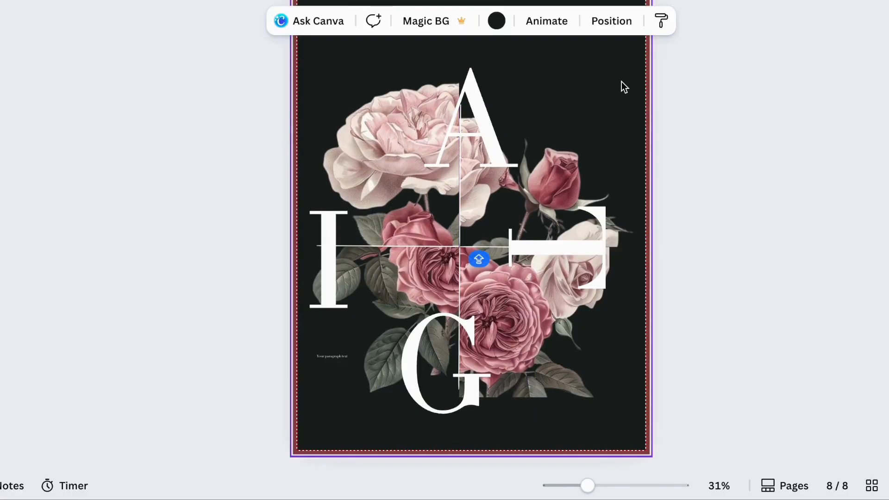
left_click(611, 21)
scroll(129, 294, "up", 3)
scroll(130, 295, "up", 2)
left_click_drag(116, 244, 133, 375)
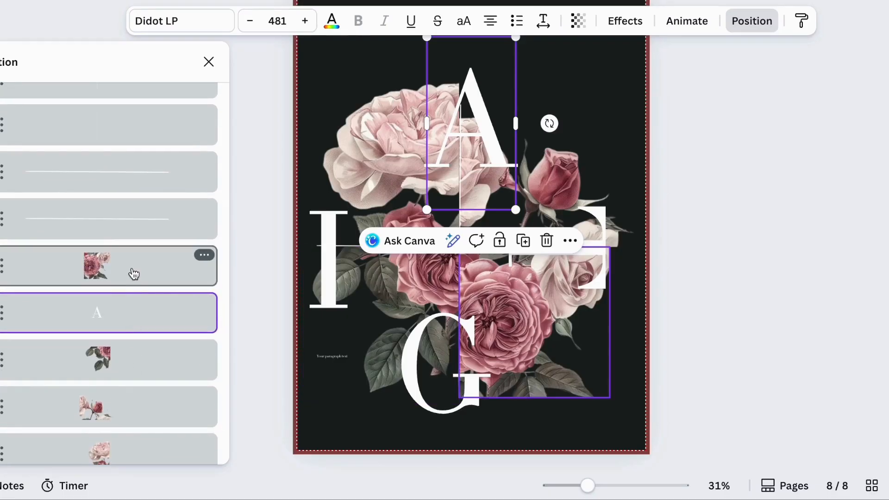
left_click_drag(119, 268, 118, 335)
left_click_drag(121, 212, 123, 363)
scroll(124, 367, "up", 1)
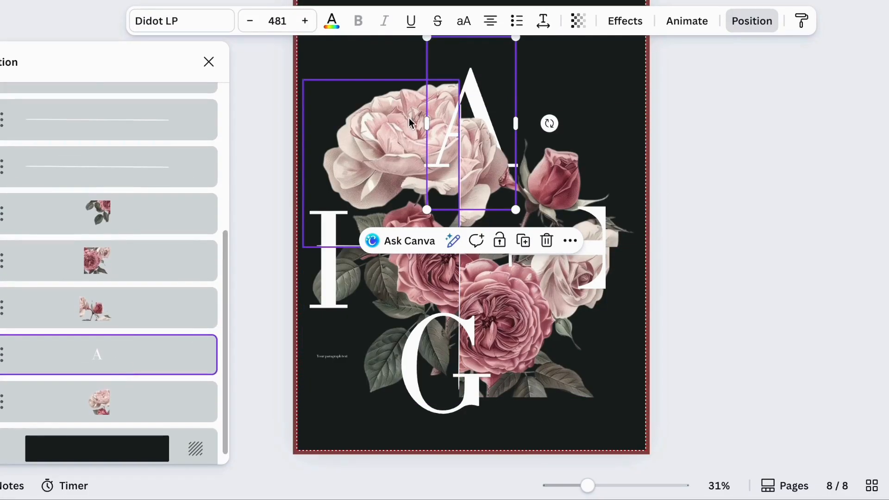
left_click_drag(478, 83, 466, 84)
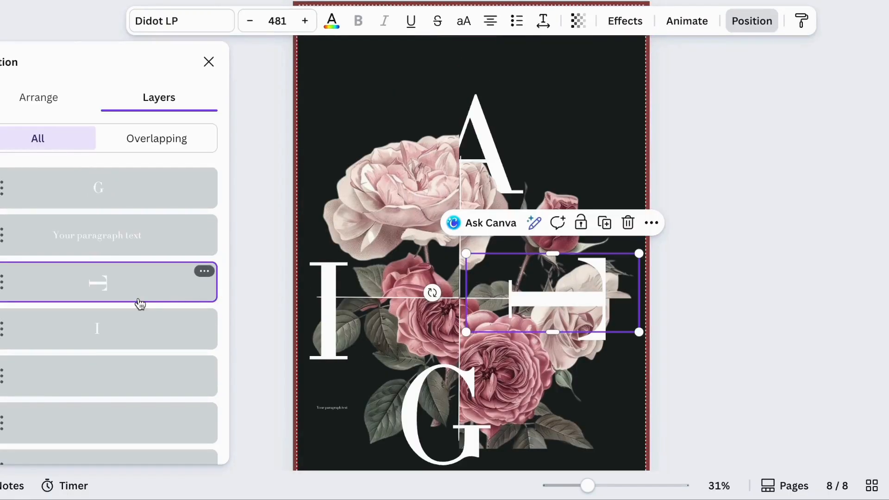
scroll(138, 299, "down", 2)
left_click_drag(141, 214, 137, 383)
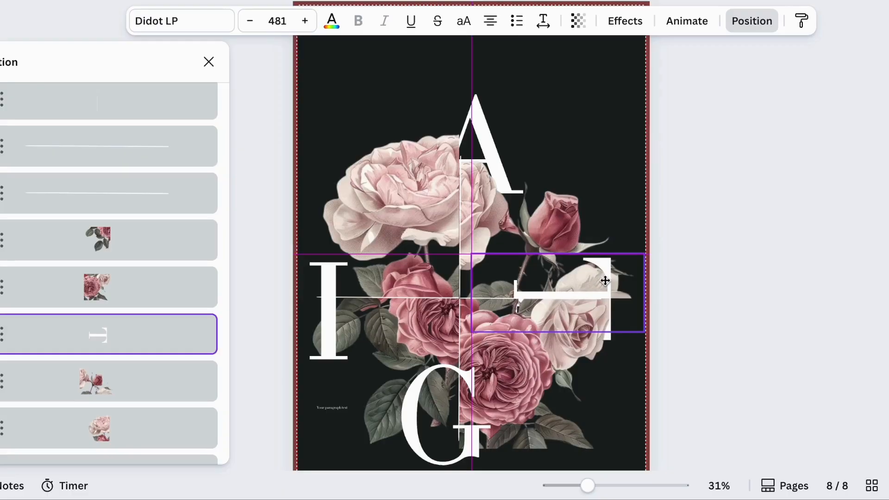
Reorder the bottom-right rose frame in the layer list relative to the letters
left_click(605, 411)
left_click(563, 138)
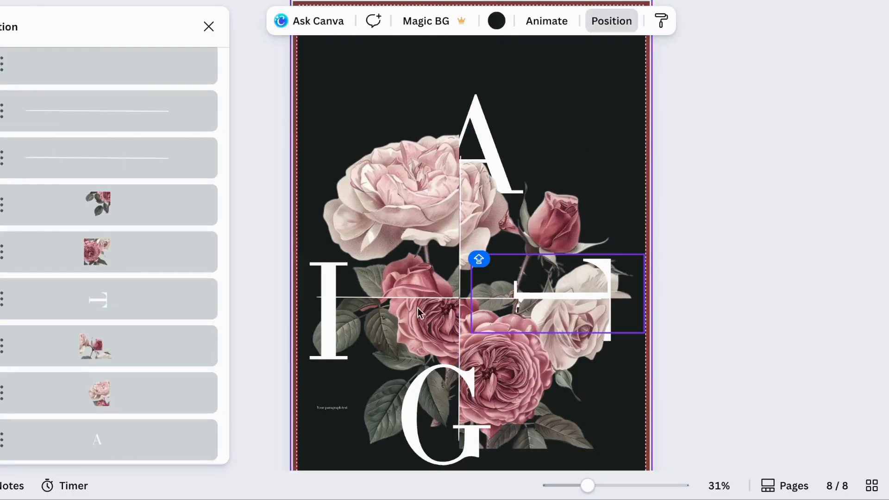
left_click(155, 309)
left_click_drag(122, 287, 124, 385)
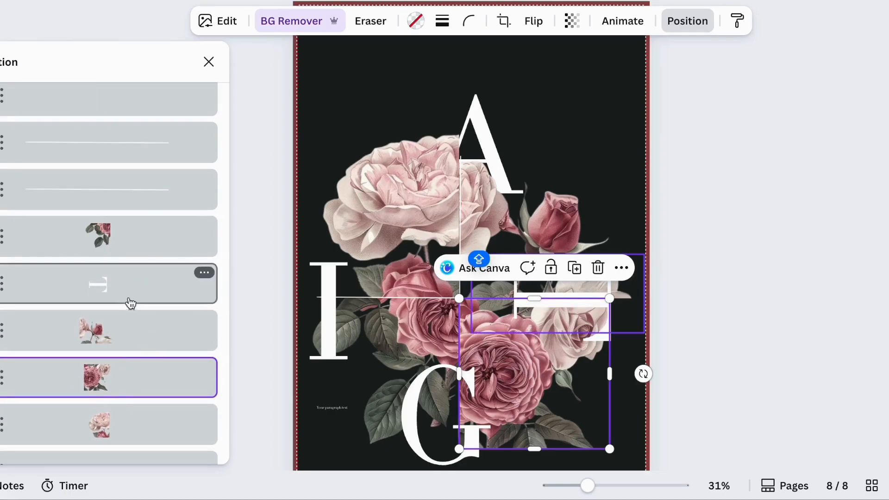
mouse_move(125, 292)
left_mouse_down()
mouse_move(126, 390)
mouse_move(133, 277)
mouse_move(128, 305)
left_mouse_up()
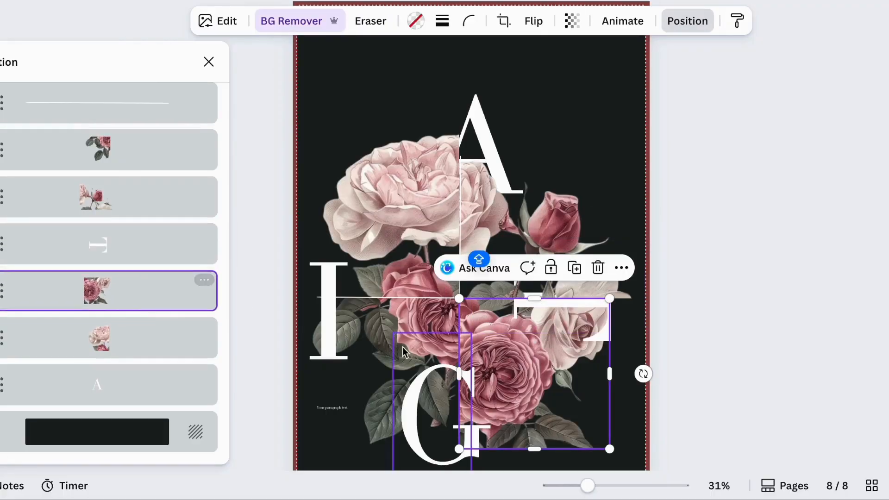
left_click(676, 325)
left_click(765, 237)
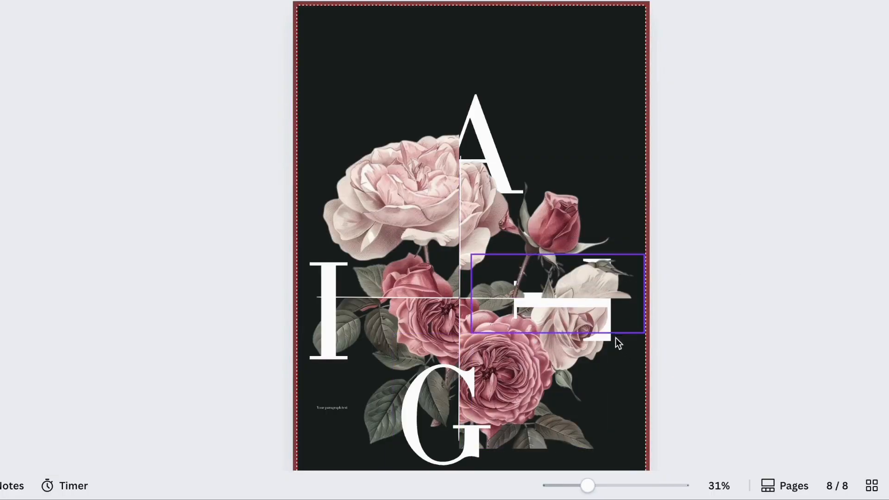
Move the G letter lower in the layer stack so it sits behind the rose frames
left_click(576, 306)
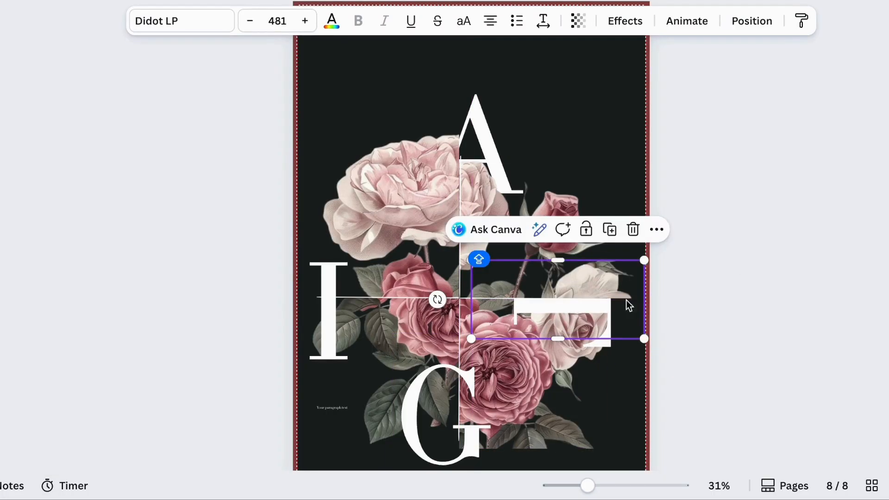
left_click(743, 306)
scroll(742, 305, "down", 2)
left_click(439, 324)
left_click(751, 21)
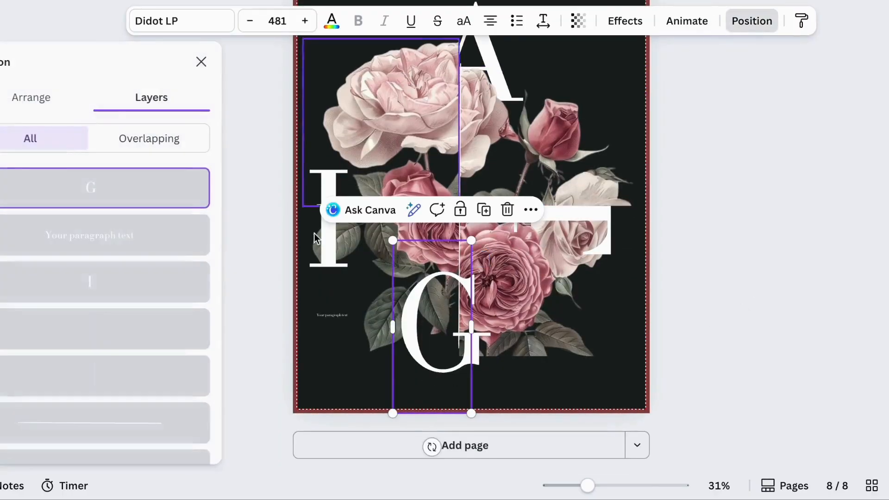
left_click_drag(149, 189, 142, 376)
left_click(139, 329)
scroll(419, 400, "up", 1)
left_click(420, 401)
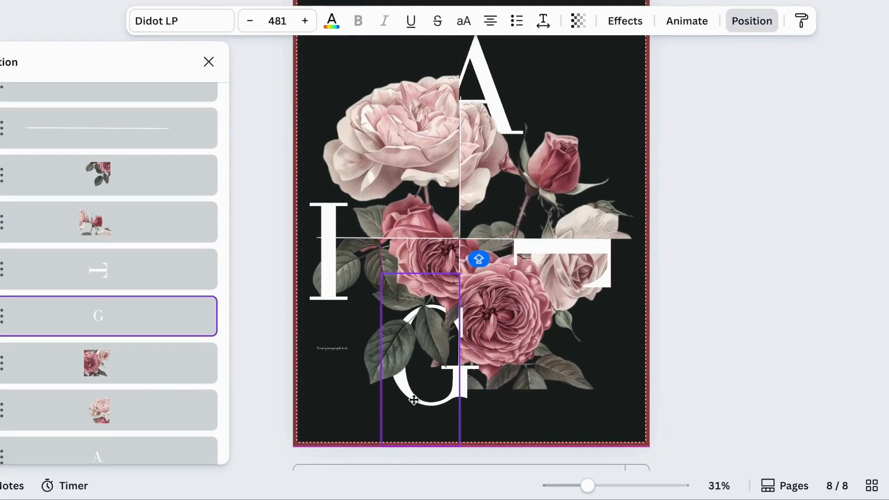
Move the bottom-right rose frame layer above the T and G letters
left_click(168, 360)
scroll(167, 359, "down", 1)
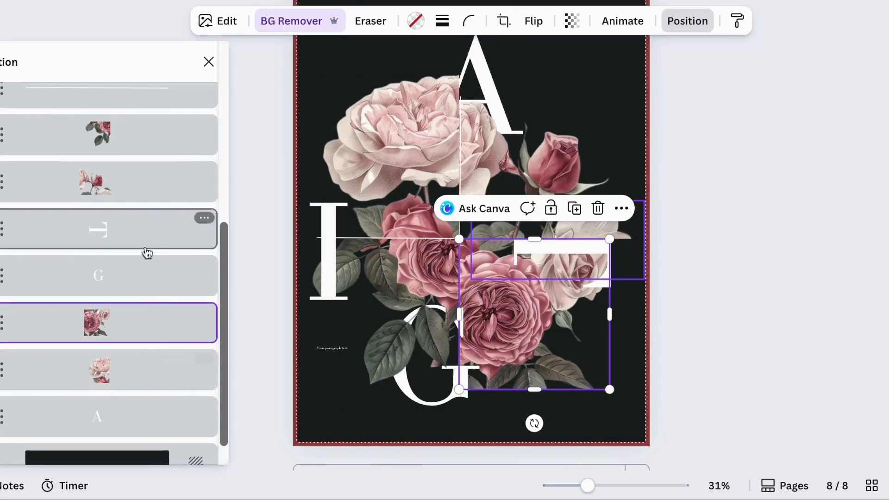
left_click_drag(136, 291, 109, 372)
scroll(104, 375, "down", 1)
left_click_drag(136, 243, 139, 306)
left_click(772, 301)
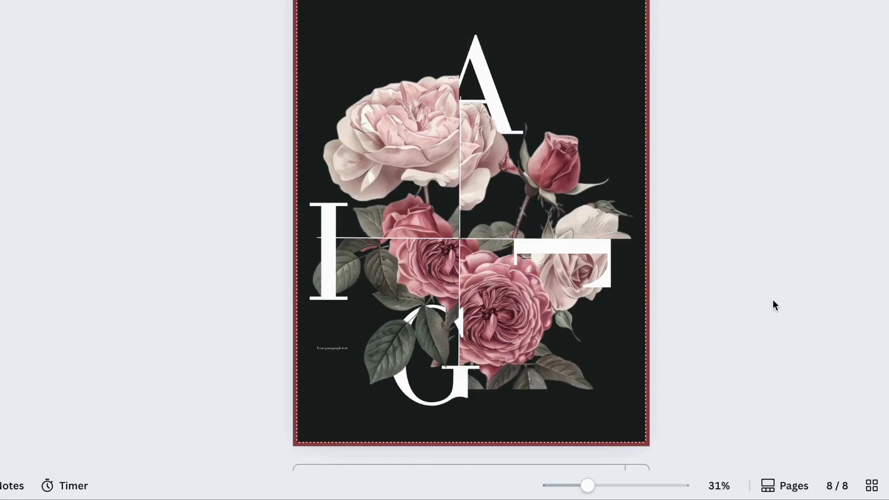
Move the I letter down the layer stack beneath the rose frames
left_click(329, 250)
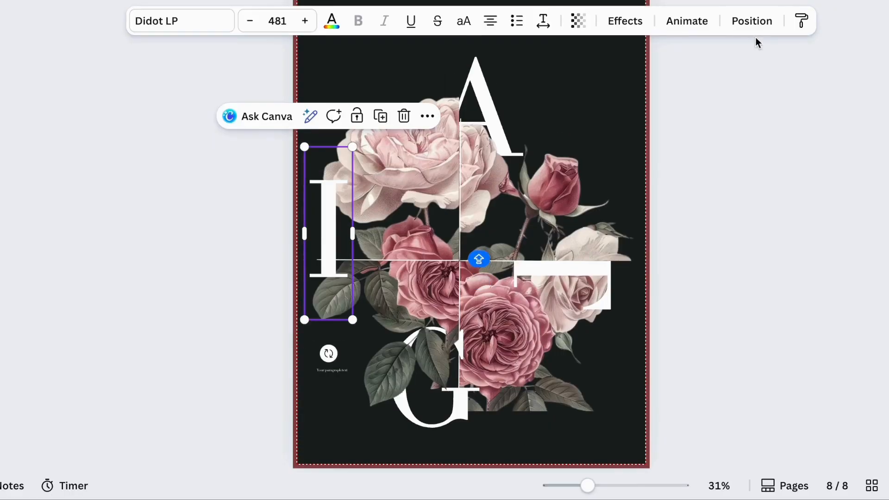
left_click(751, 21)
left_click_drag(138, 114, 139, 366)
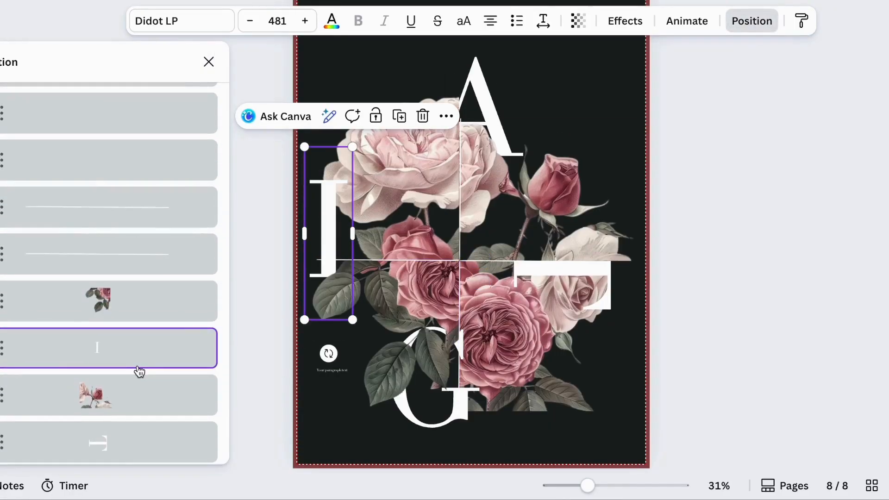
scroll(139, 370, "down", 1)
left_click(127, 339)
left_click(125, 243)
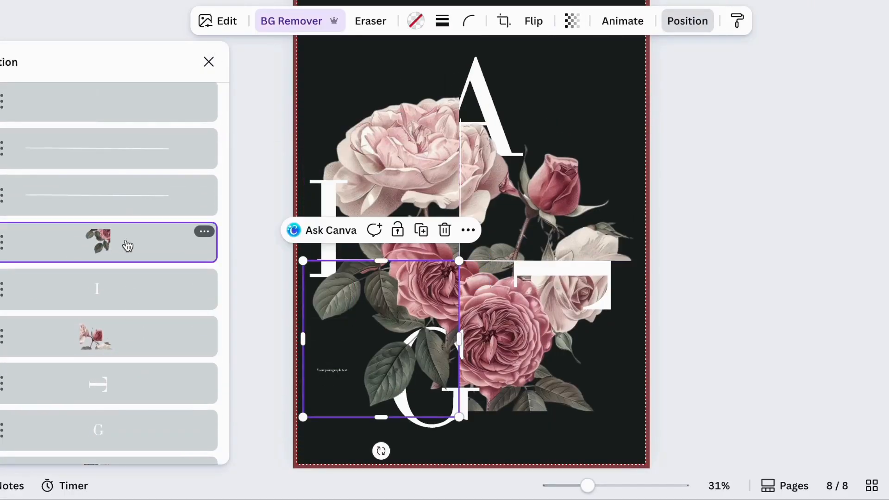
Reorder the bottom-left rose frame layer and nudge the I letter into position
scroll(125, 246, "down", 1)
left_click_drag(128, 213, 125, 289)
left_click_drag(125, 246, 125, 197)
left_click(345, 191)
left_click_drag(347, 200, 342, 201)
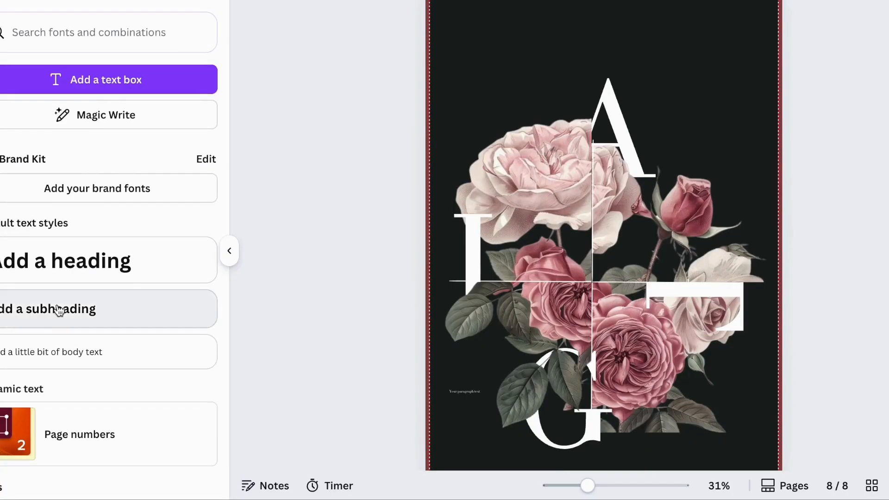
Add a subheading text and set it to Glacial Indifference at size 55
left_click(59, 310)
left_click(349, 18)
scroll(166, 334, "down", 3)
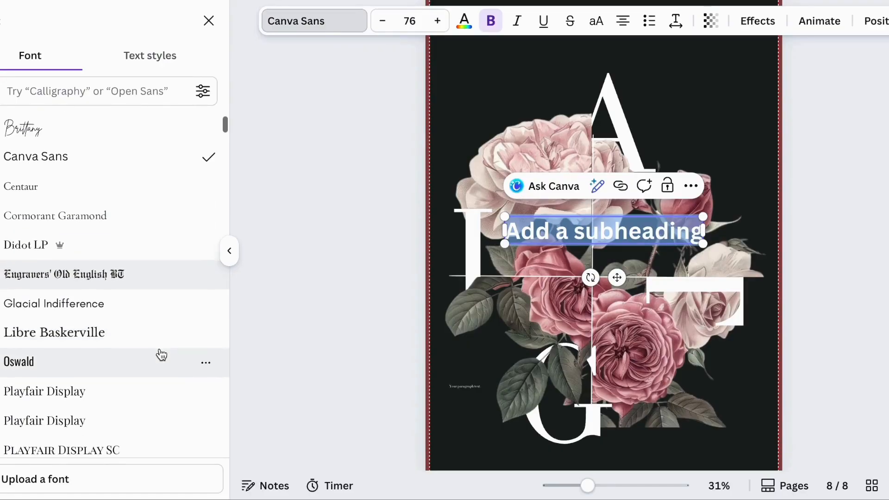
left_click(143, 271)
left_click(410, 22)
type("55")
key("Return")
Retype the subheading as Authenticity, widen its letter spacing, and place it at the top right beside the A
double_click(613, 228)
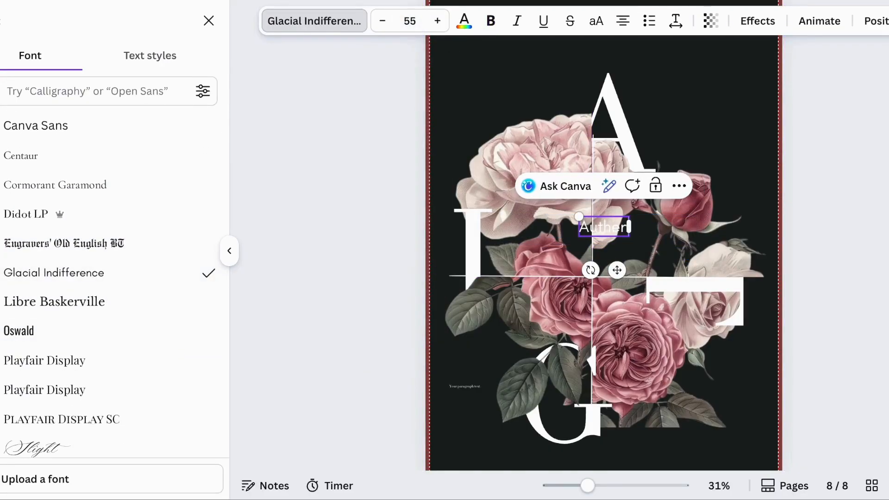
left_click_drag(611, 224, 690, 116)
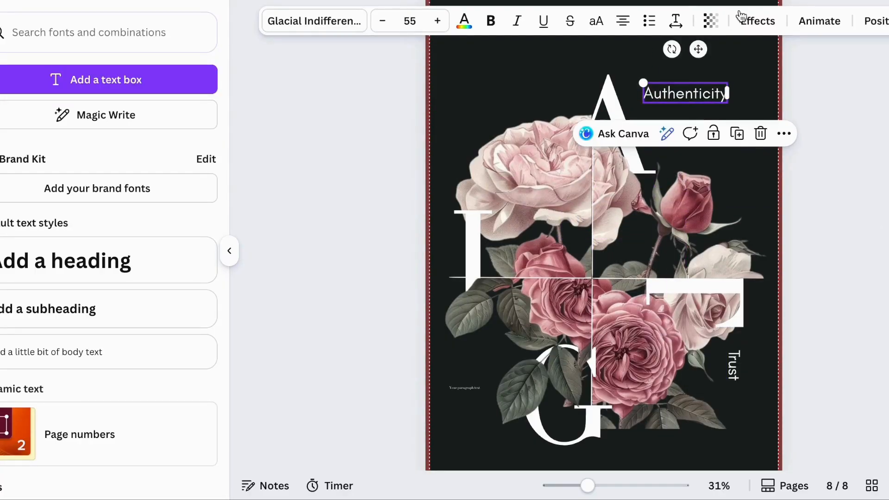
left_click(675, 21)
left_click(516, 82)
left_click_drag(630, 82, 685, 125)
Duplicate the Authenticity text as Trust, rotate it to vertical, and place it along the right edge
left_click(713, 99)
key("ctrl+d")
double_click(687, 129)
key("BackSpace")
left_click(766, 168)
left_click(694, 133)
left_click_drag(674, 170, 643, 129)
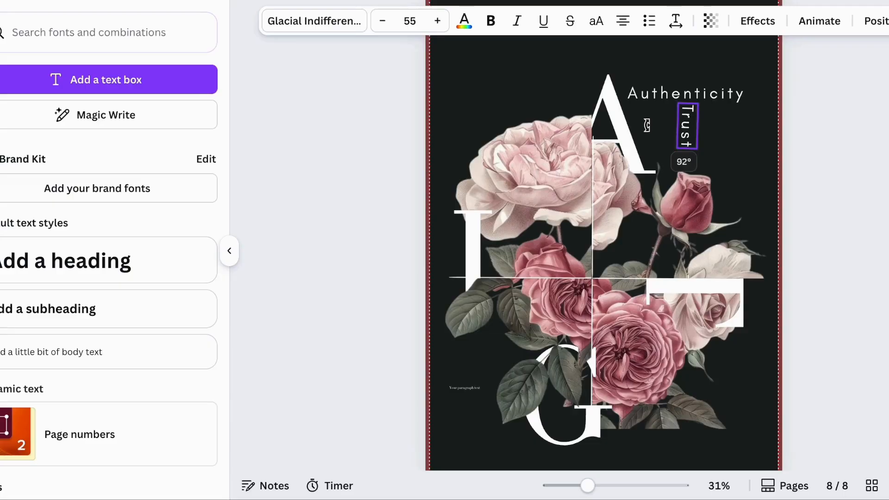
left_click_drag(705, 182, 743, 277)
left_click_drag(743, 383, 743, 383)
left_click(855, 236)
Duplicate the Trust text as a two-line Genuine / Craftsmanship label at the bottom left
scroll(855, 236, "down", 2)
left_click(676, 21)
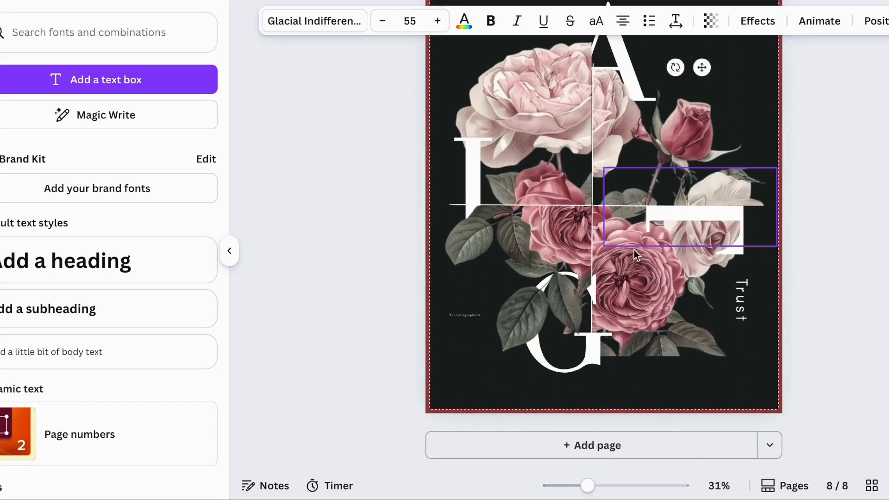
key("Escape")
left_click(743, 308)
key("ctrl+d")
left_click_drag(743, 307, 498, 392)
double_click(498, 370)
type("Genuine C")
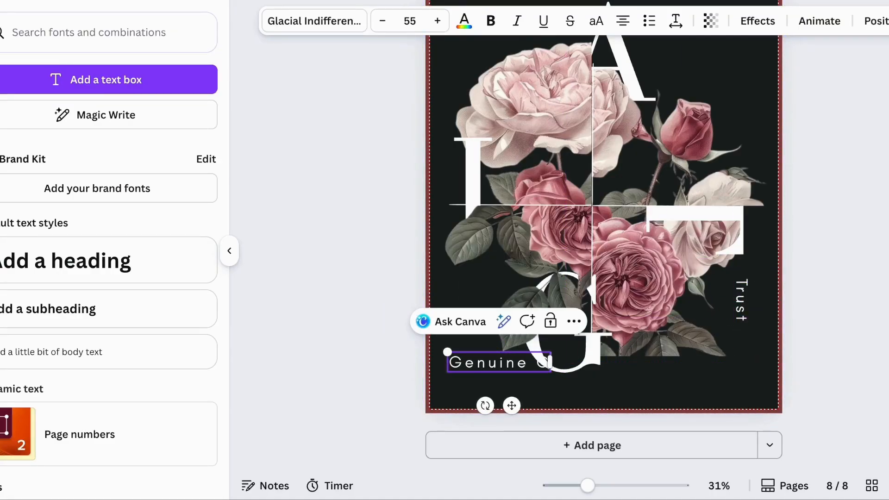
key("Return")
type("Craftsmanship")
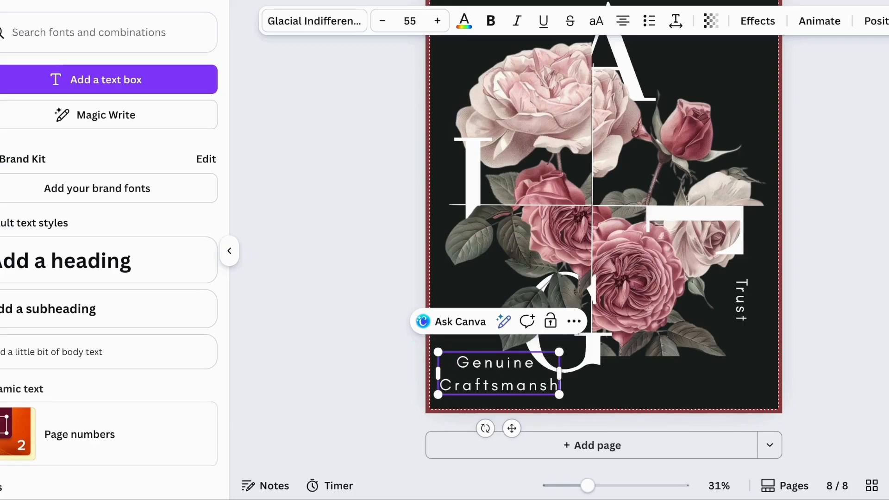
left_click(651, 405)
scroll(482, 407, "up", 1)
left_click(484, 409)
left_click(337, 357)
scroll(337, 356, "up", 1)
Duplicate the Craftsmanship text as Integrity and place it at the top left of the page
left_click(545, 448)
key("ctrl+d")
left_click_drag(540, 447, 528, 110)
double_click(528, 110)
type("Integrity")
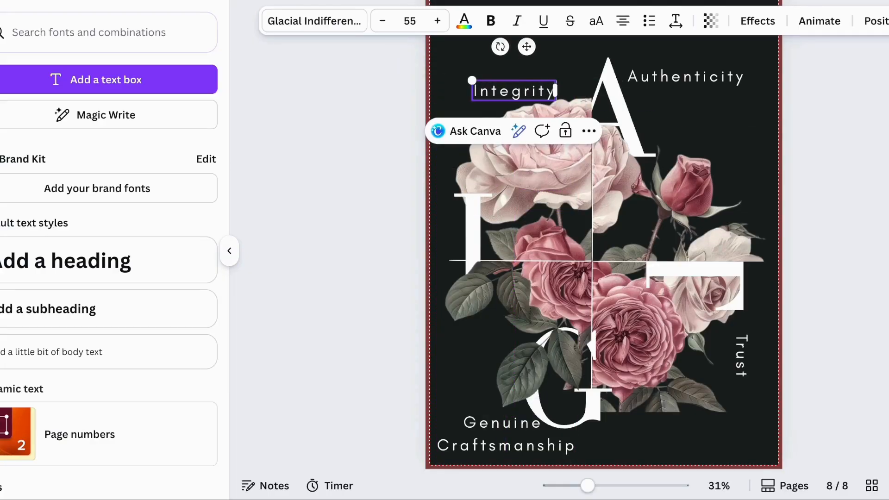
left_click(740, 166)
left_click_drag(517, 93, 514, 197)
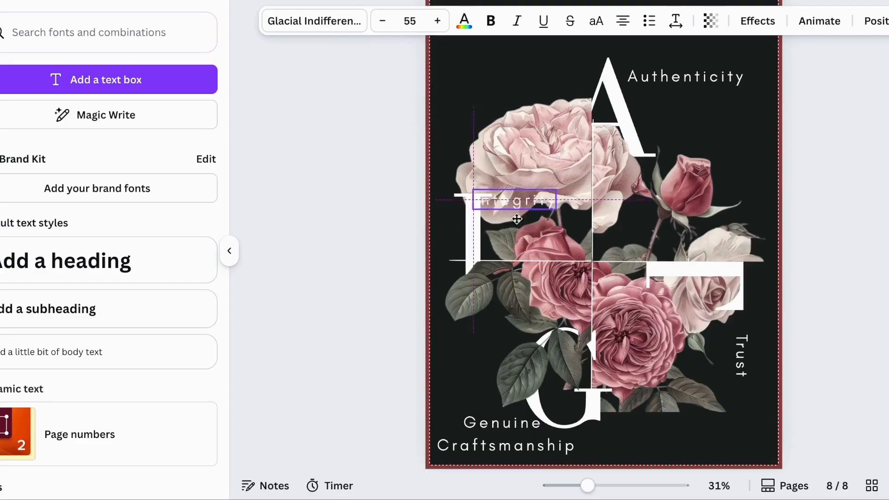
left_click(871, 143)
left_click(531, 248)
left_click_drag(532, 248, 482, 110)
left_click(862, 265)
scroll(862, 266, "down", 1)
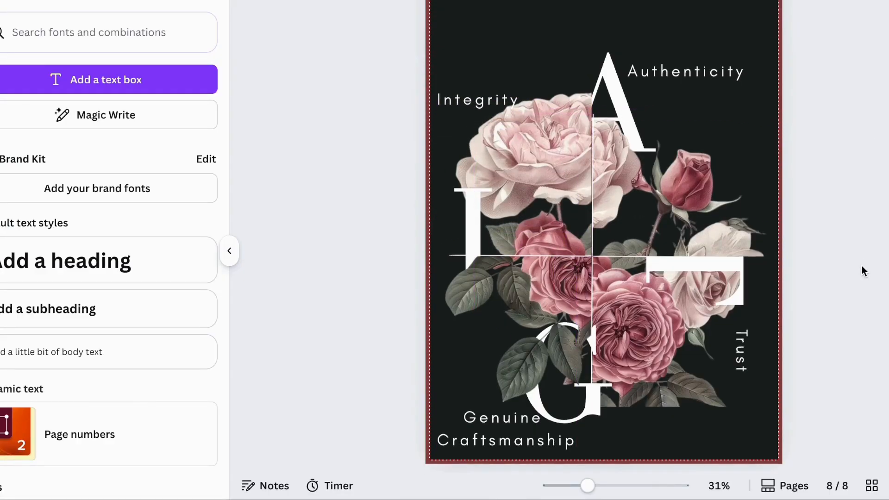
Select all design elements on the page and shift them down together
left_click(236, 247)
scroll(238, 245, "up", 2)
scroll(237, 245, "up", 1)
scroll(237, 245, "down", 2)
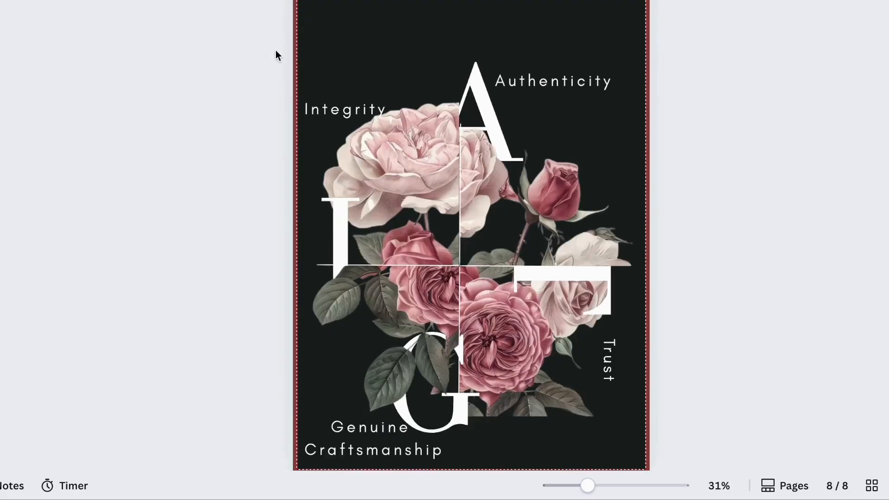
left_click_drag(275, 50, 700, 451)
left_click_drag(538, 343, 526, 373)
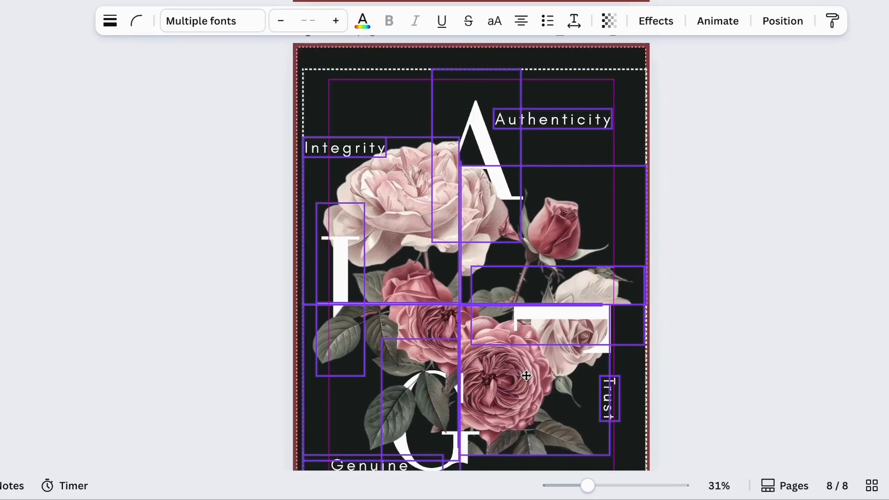
left_click(696, 305)
scroll(696, 304, "down", 2)
scroll(695, 305, "up", 3)
scroll(696, 305, "down", 3)
left_click(637, 264)
scroll(460, 140, "up", 2)
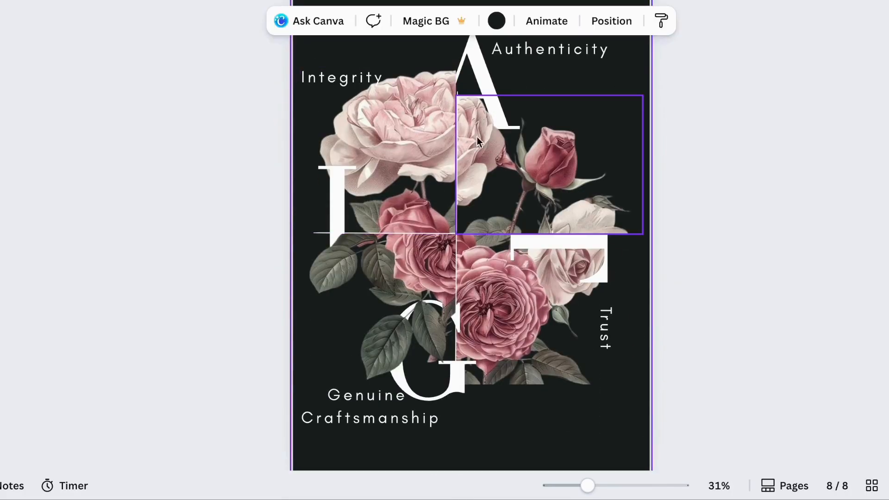
Add a starry sparkle graphic from the shimmer search results and stretch it to cover the whole page
left_click(1, 127)
left_click(194, 32)
left_click(200, 201)
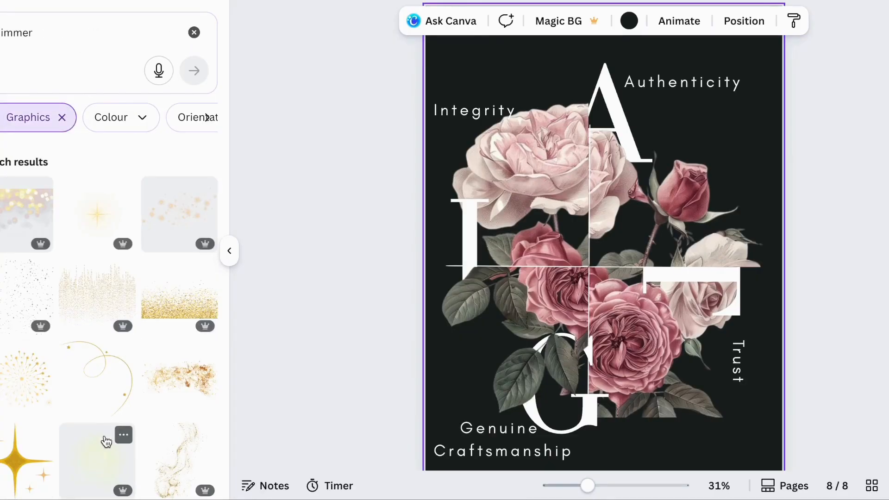
left_click(107, 442)
left_click_drag(610, 248, 518, 106)
scroll(529, 128, "up", 1)
scroll(527, 122, "up", 1)
left_click_drag(526, 138, 518, 99)
left_click_drag(565, 210, 847, 476)
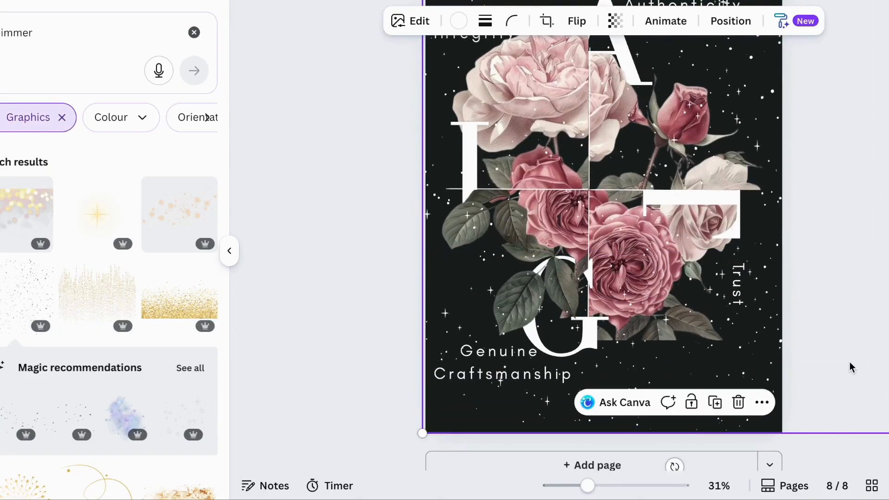
Set the sparkle overlay's transparency to 33 and move it down the layers just above the background
scroll(786, 232, "up", 4)
left_click(614, 21)
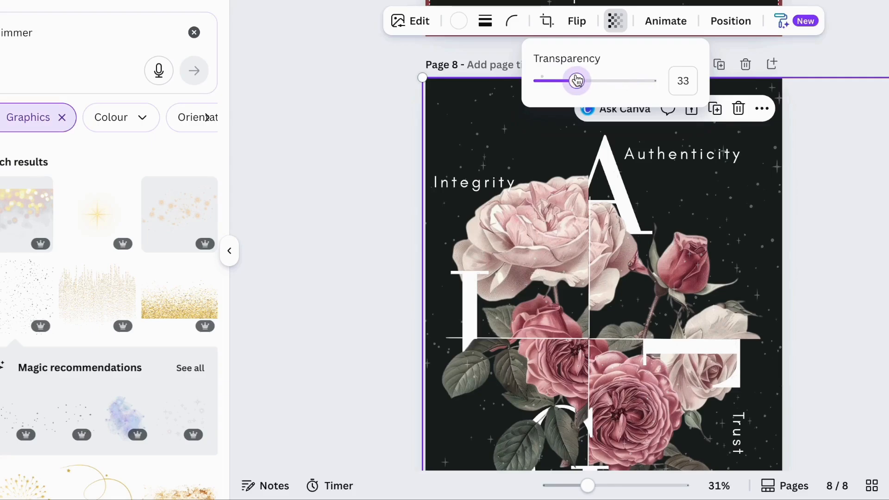
left_click(730, 21)
left_click_drag(93, 327, 110, 423)
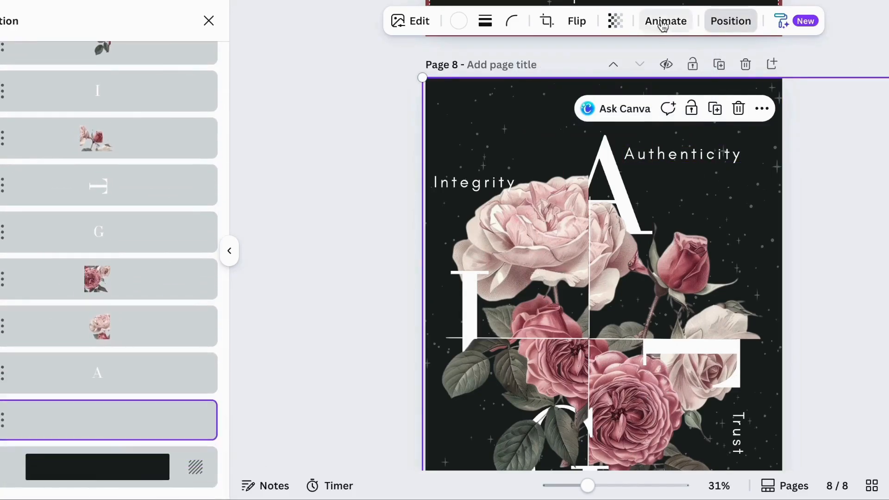
Zoom out to view the finished poster page
left_click(868, 55)
scroll(826, 217, "down", 2)
scroll(827, 216, "down", 2, "ctrl")
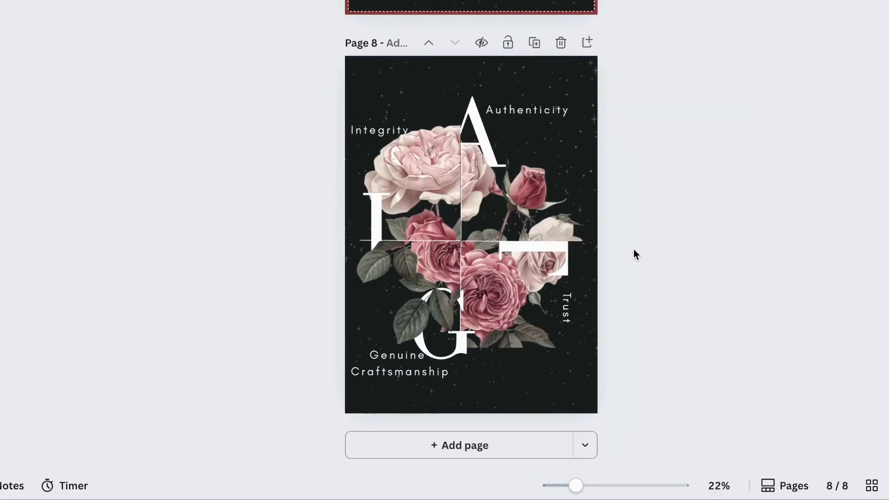